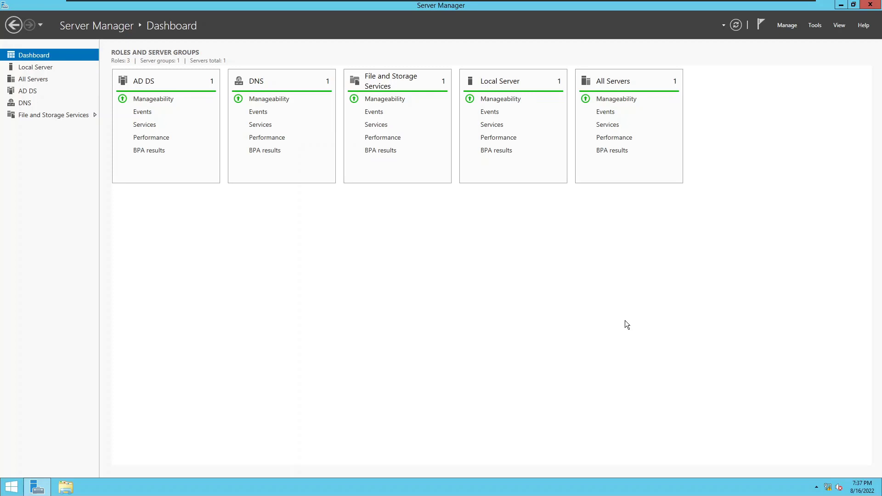
Run nslookup in a Command Prompt to check the default DNS server, and close the prompt.
key(super+r)
text(cmd)
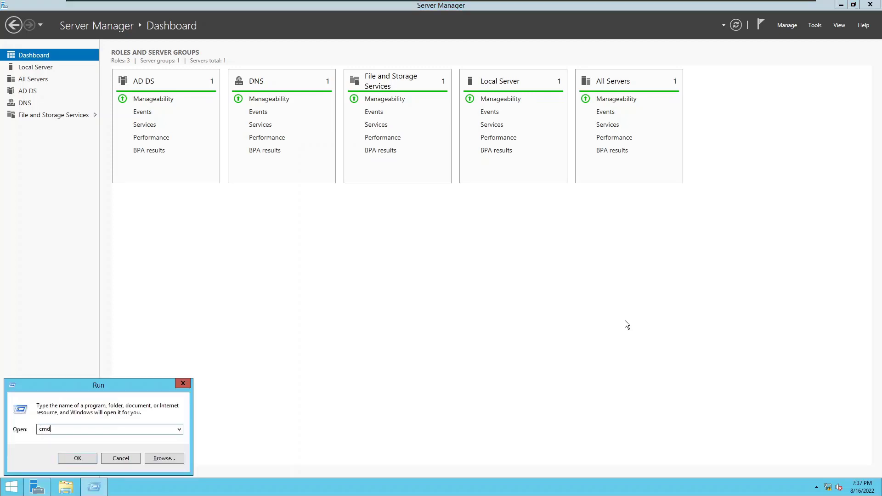
key(Return)
text(nsl)
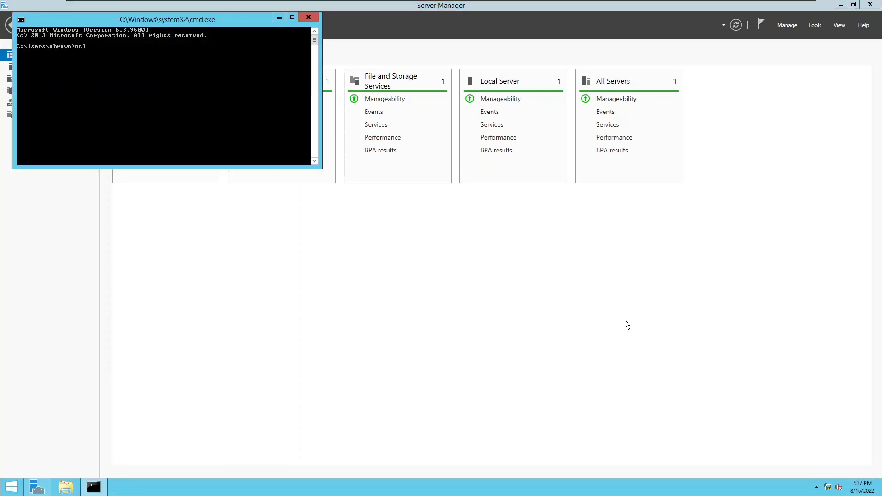
text(ookup)
key(Return)
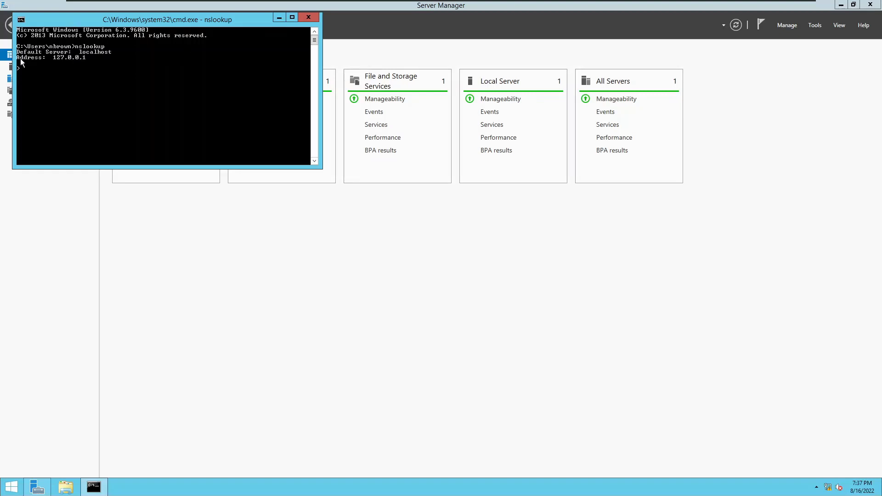
drag(53, 21, 236, 94)
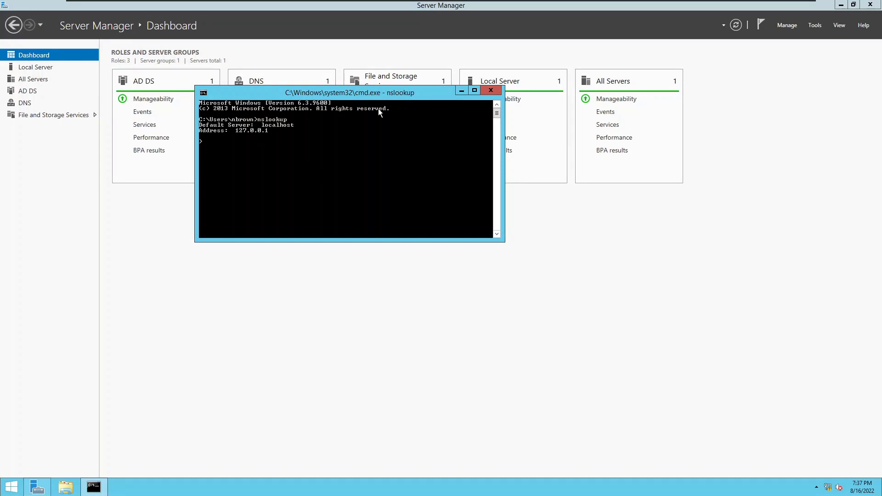
click(491, 91)
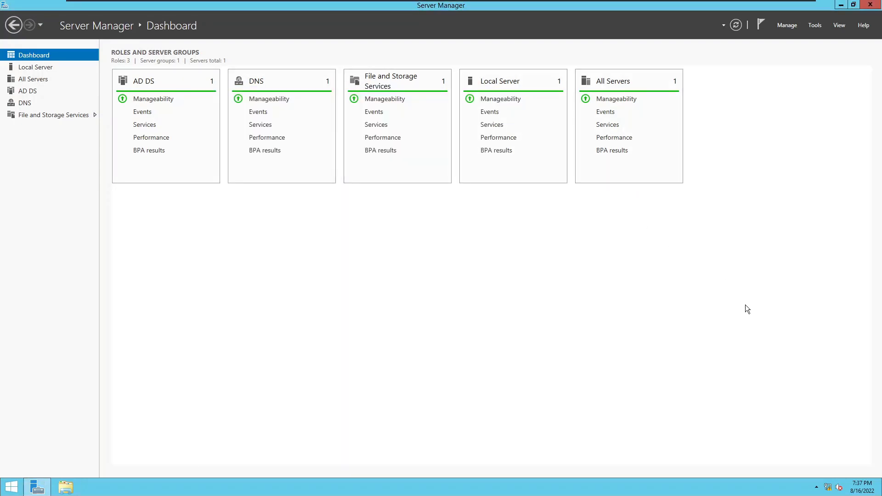
Open the Network Connections window by running ncpa.cpl.
key(super+r)
text(n)
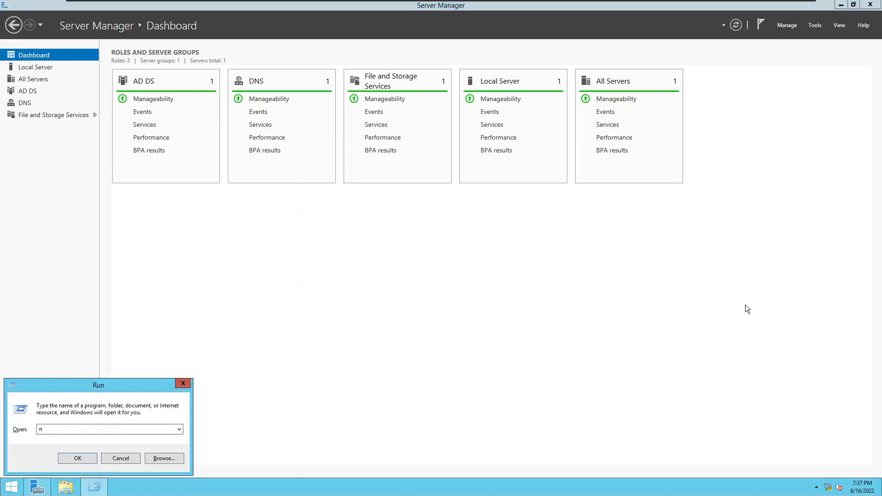
key(BackSpace)
text(ncpa.cpl)
drag(44, 385, 68, 348)
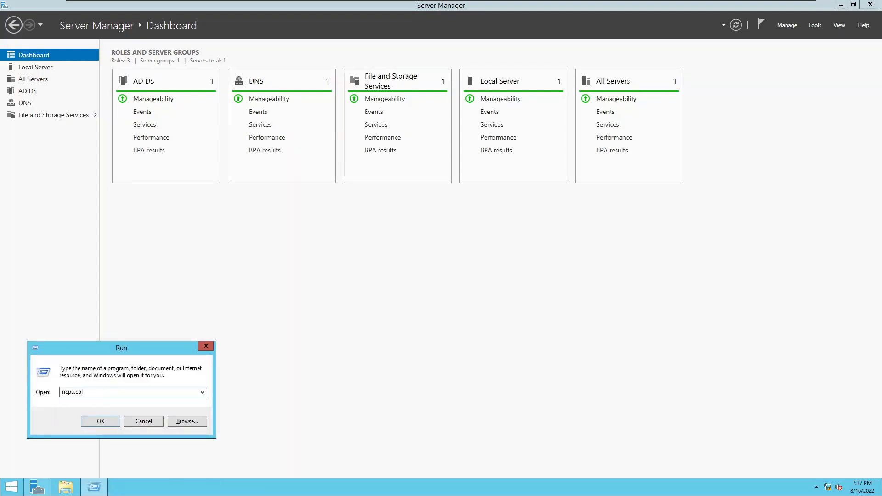
click(87, 421)
drag(282, 101, 445, 120)
Open the Internet Protocol Version 4 (TCP/IPv4) properties of the Ethernet0 adapter.
right_click(382, 172)
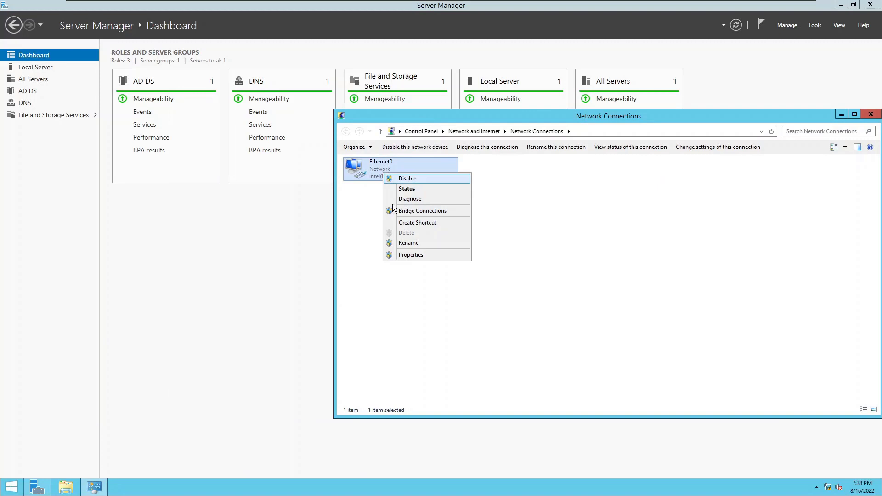
click(408, 257)
drag(413, 154, 442, 139)
click(477, 261)
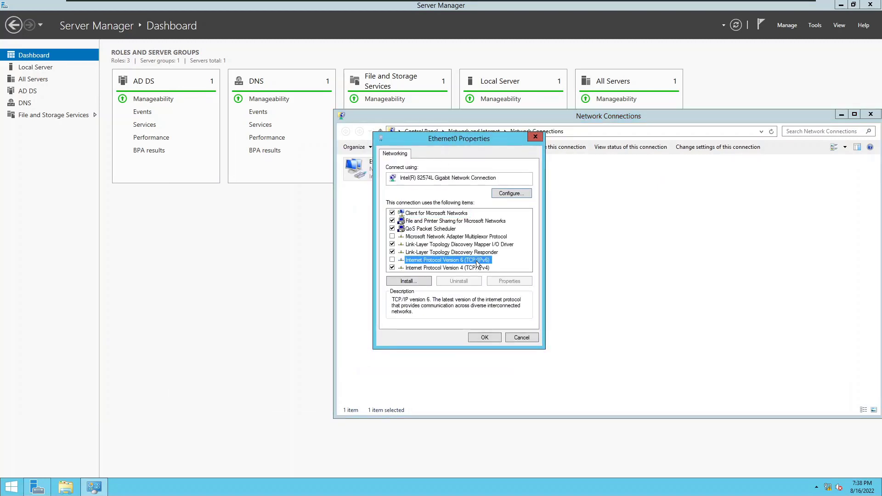
double_click(420, 269)
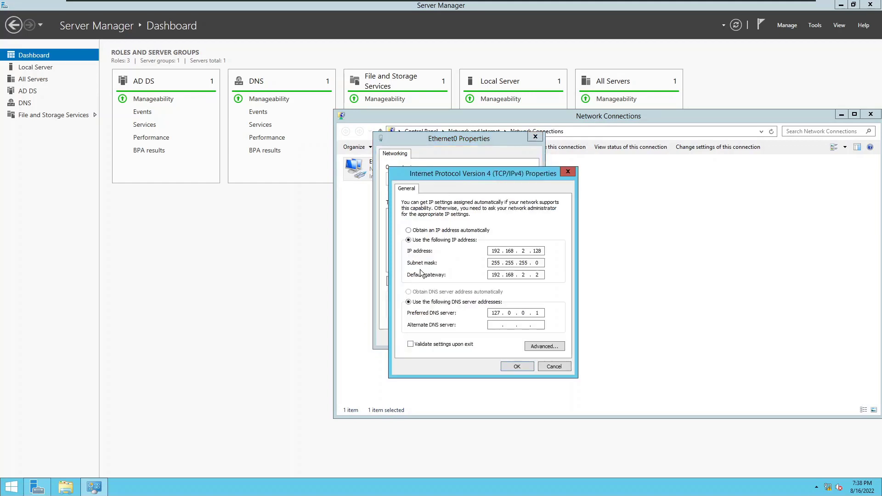
drag(465, 172, 490, 152)
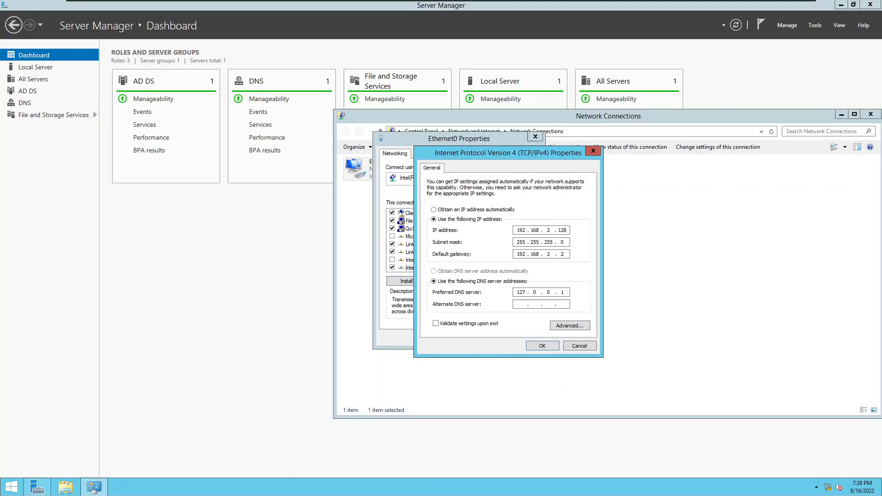
Set Ethernet0's preferred DNS server to 192.168.2.128, save the adapter settings and close Network Connections.
double_click(521, 292)
text(192 . 168 . 2 . 128)
click(542, 346)
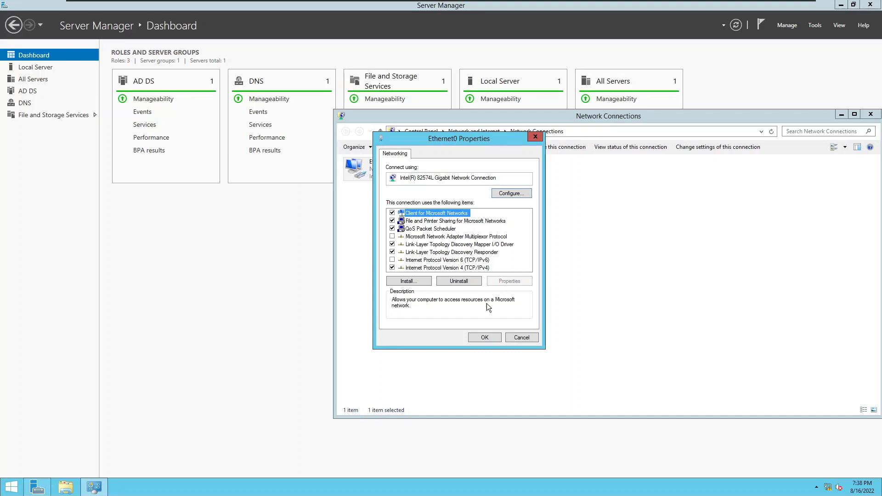
click(486, 338)
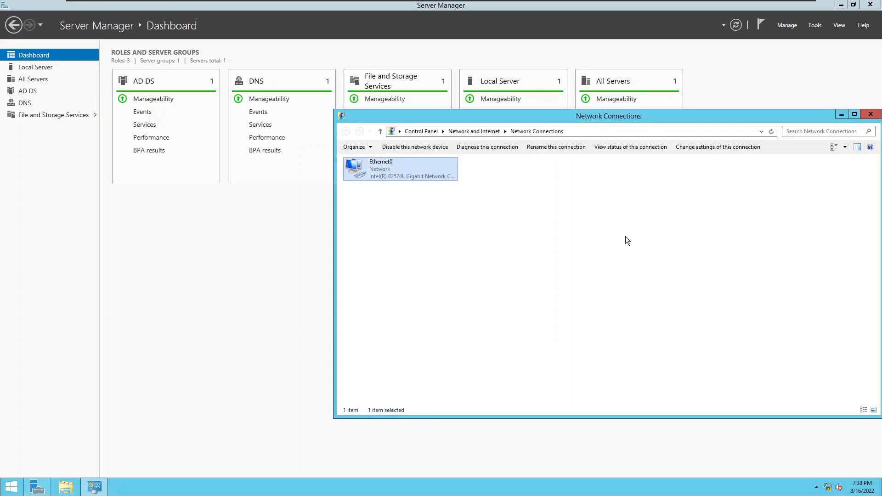
drag(608, 119, 488, 136)
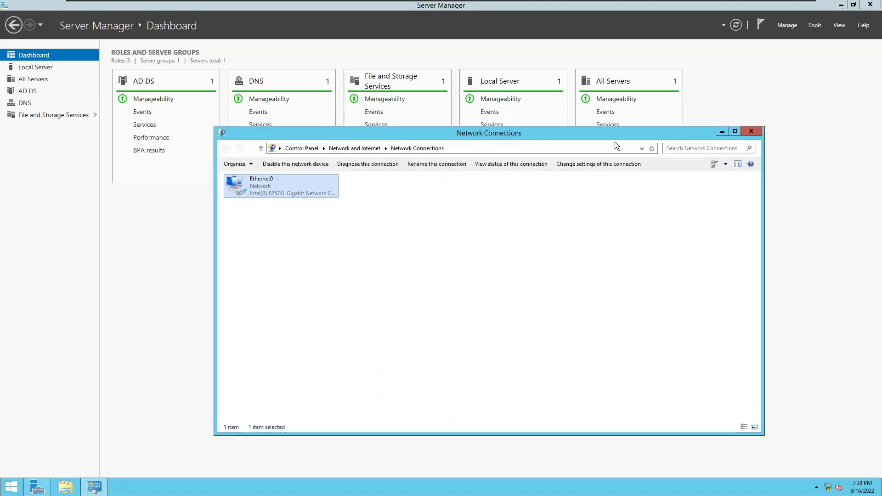
click(749, 132)
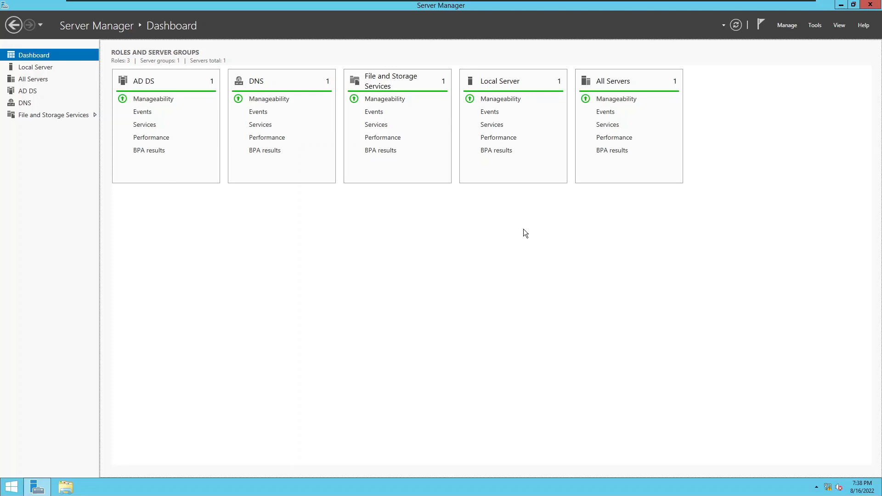
Open DNS Manager in a larger window and expand the DC1 server to list its contents.
click(815, 28)
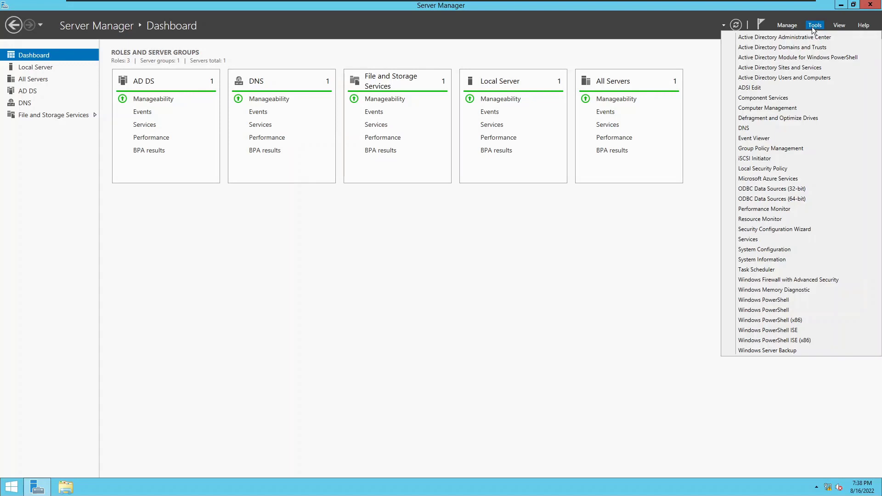
click(753, 128)
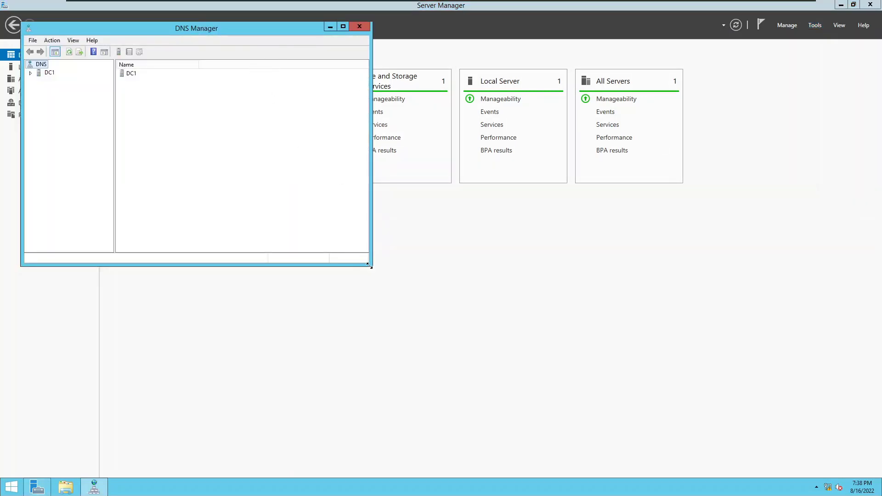
drag(370, 264, 684, 326)
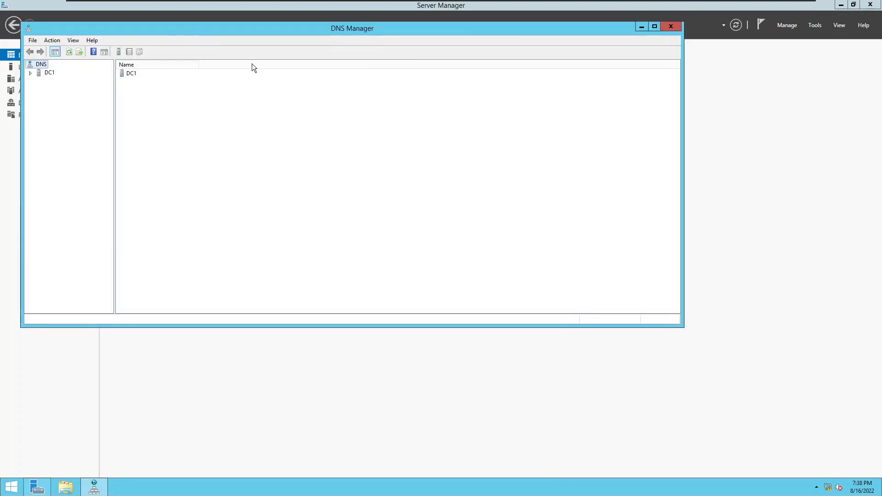
drag(249, 31, 331, 49)
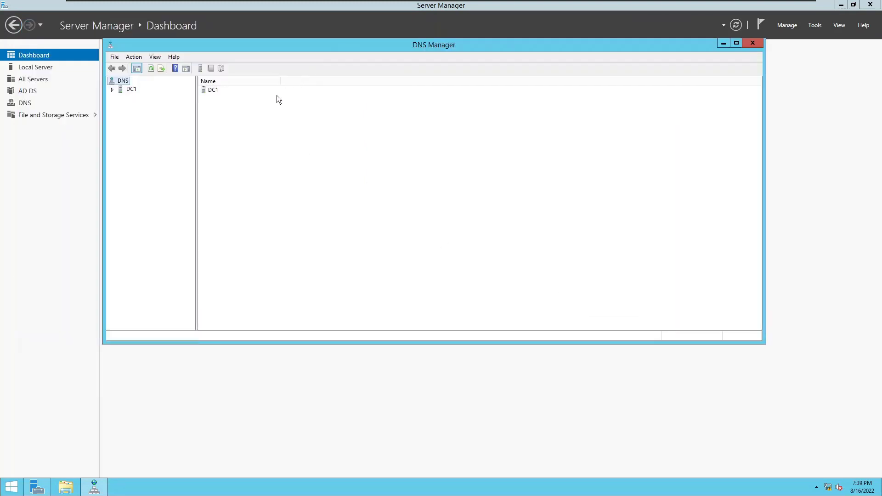
click(113, 89)
click(131, 90)
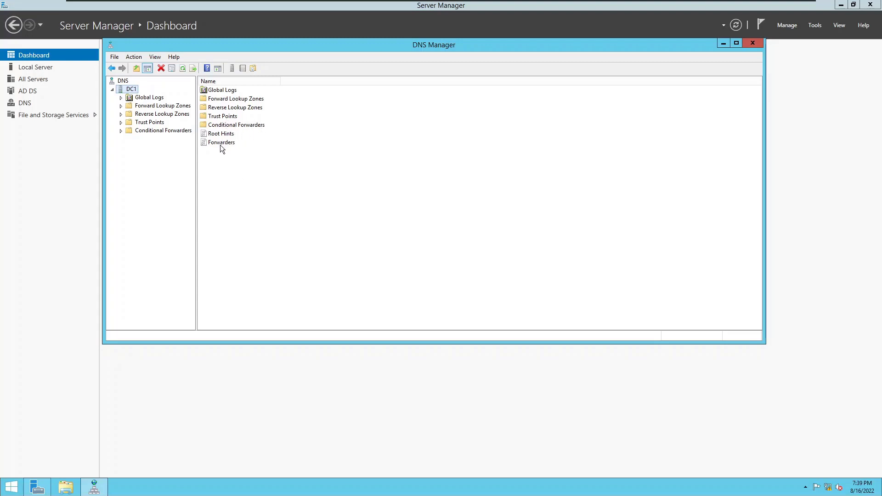
click(230, 197)
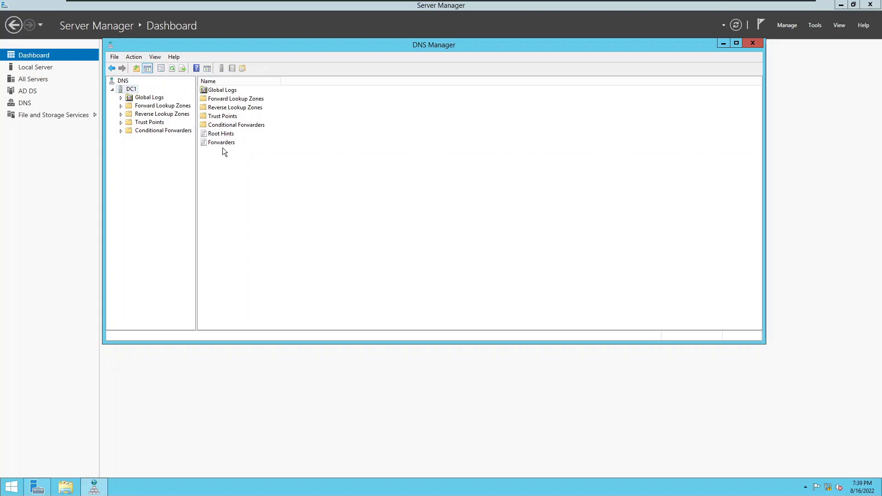
Open DC1's root hints and resolve the a.root-servers.net name server record, accepting the result.
double_click(219, 134)
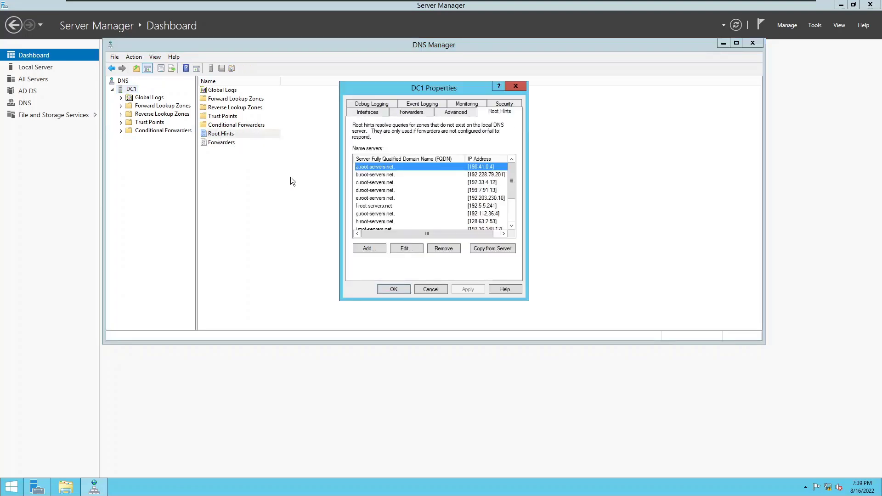
drag(515, 175, 513, 152)
click(406, 248)
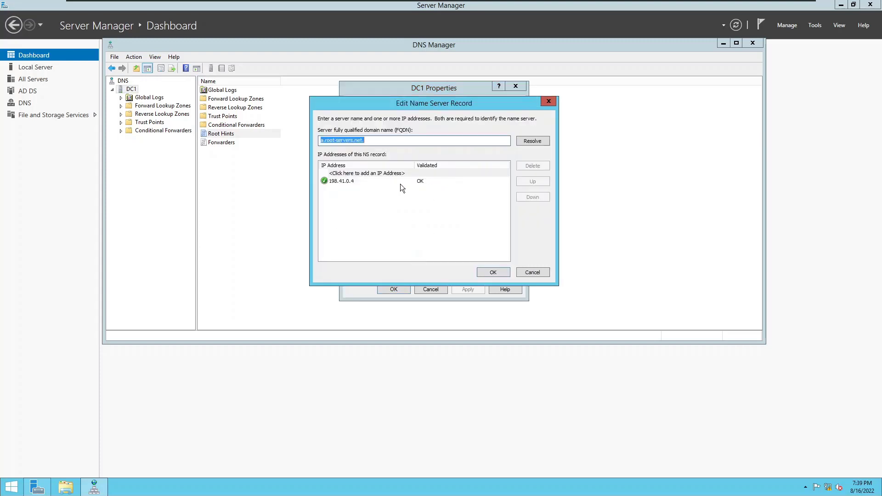
click(521, 140)
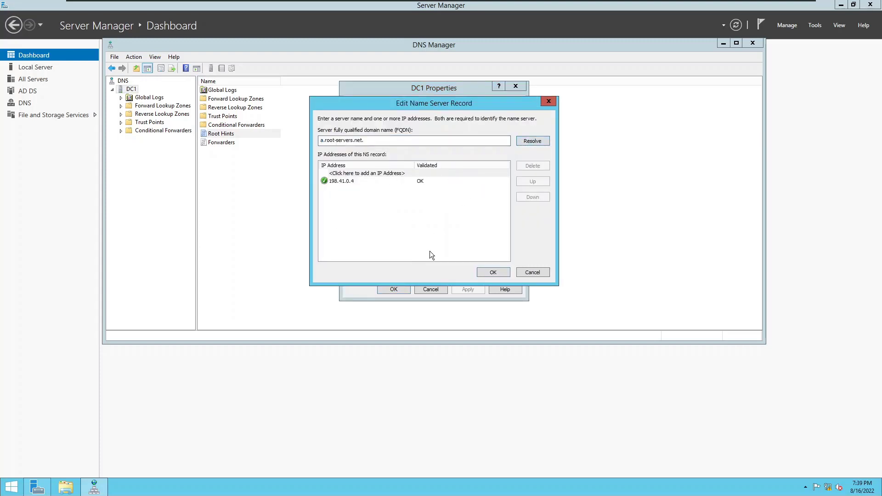
click(493, 272)
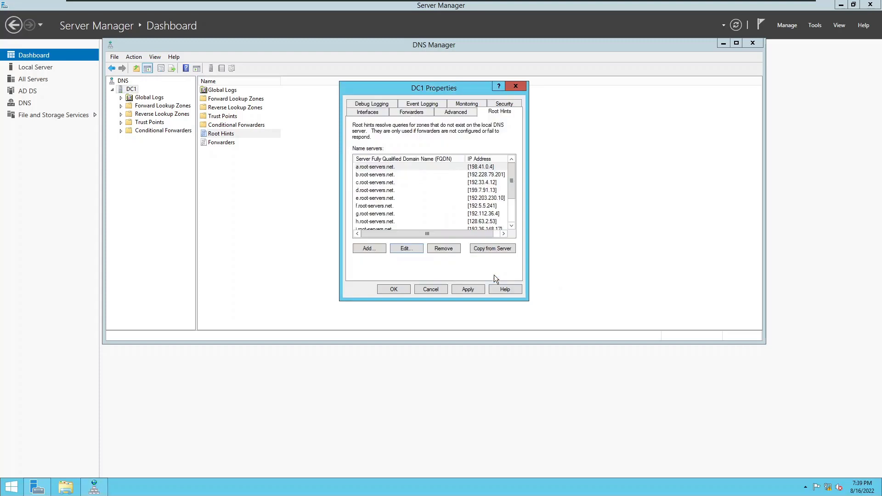
Open the b.root-servers.net name server record for editing and accept it.
click(473, 176)
click(401, 249)
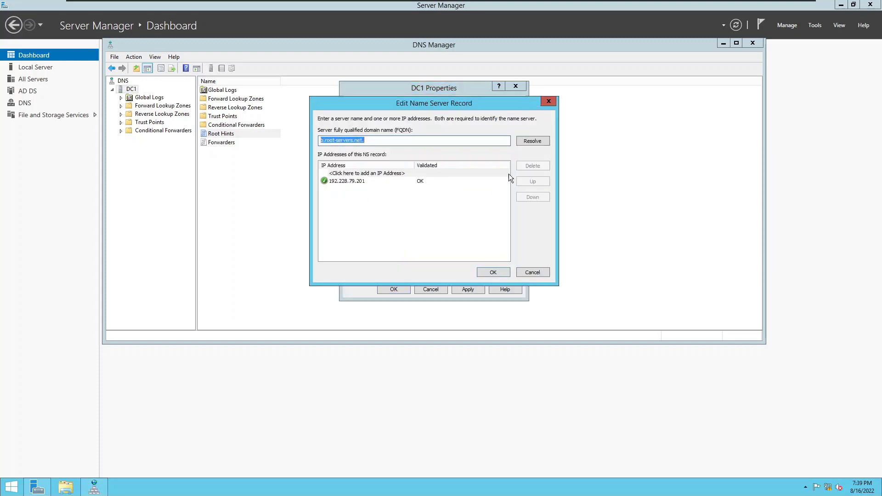
click(494, 274)
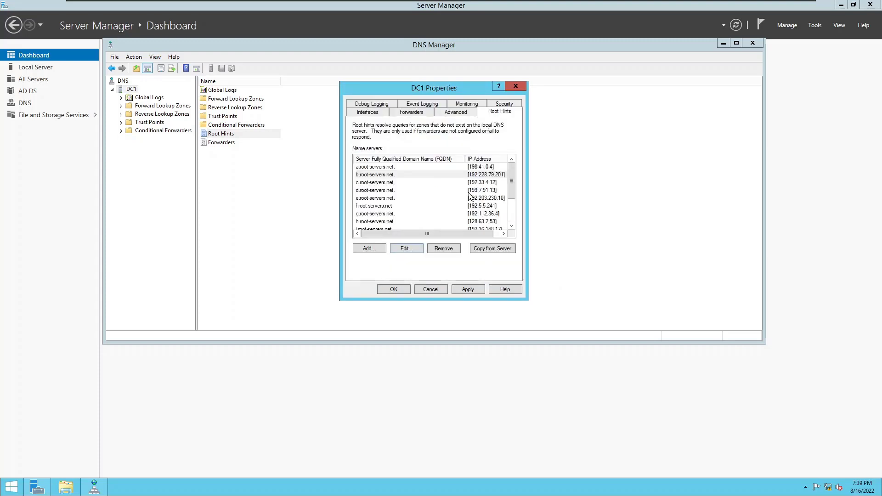
Resolve the c.root-servers.net name server record and apply the root hints in DC1's properties.
click(420, 184)
click(404, 249)
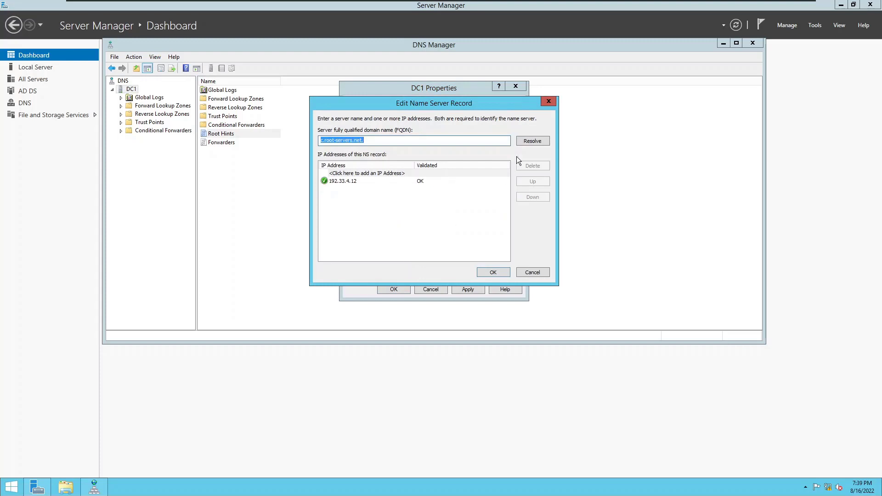
click(528, 143)
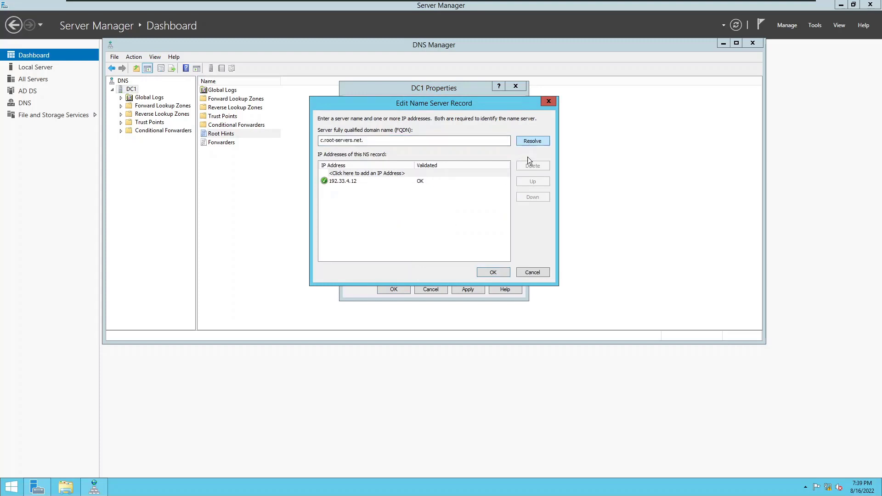
click(493, 273)
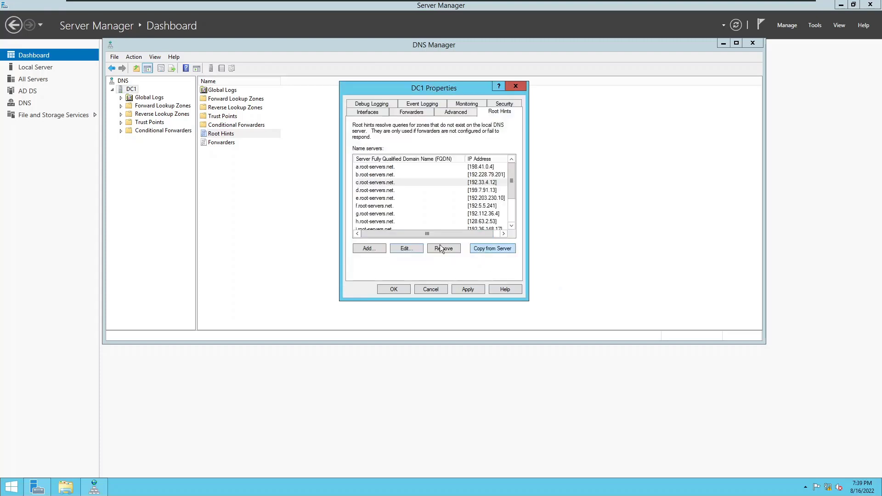
click(478, 289)
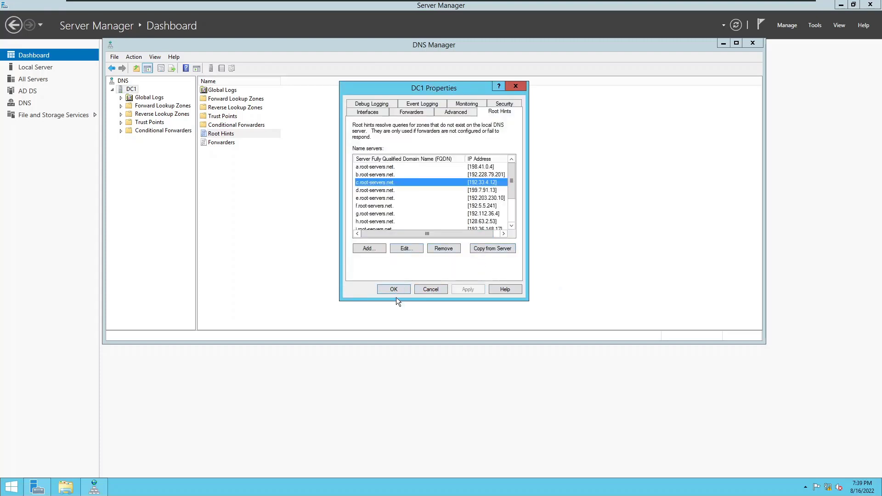
click(395, 291)
click(376, 235)
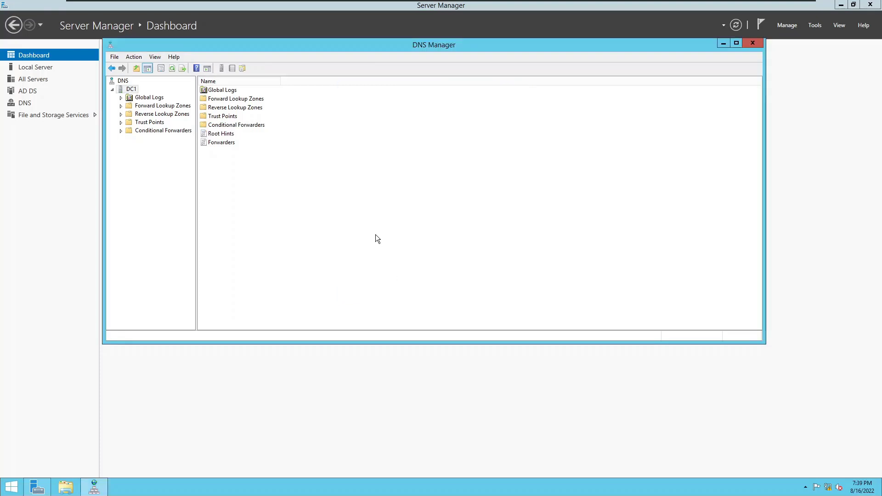
Review the melvin.com forward lookup zone's records and open the dc1 host record's properties.
click(175, 117)
click(177, 107)
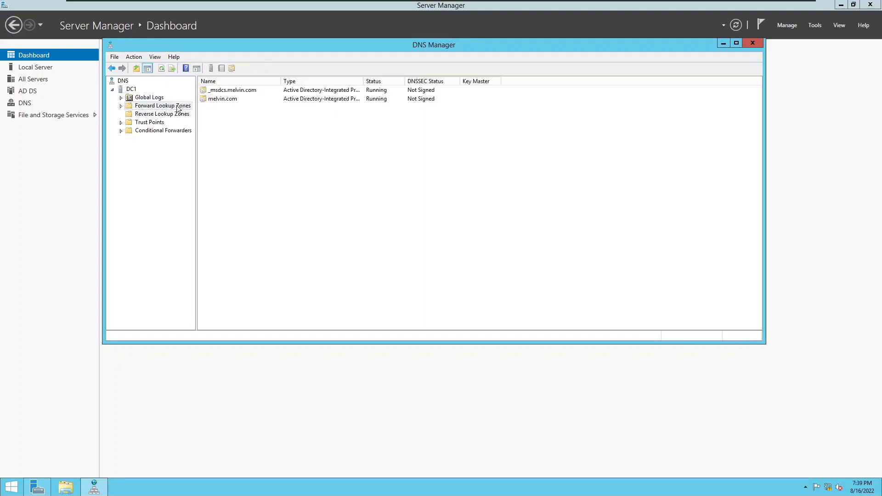
double_click(211, 100)
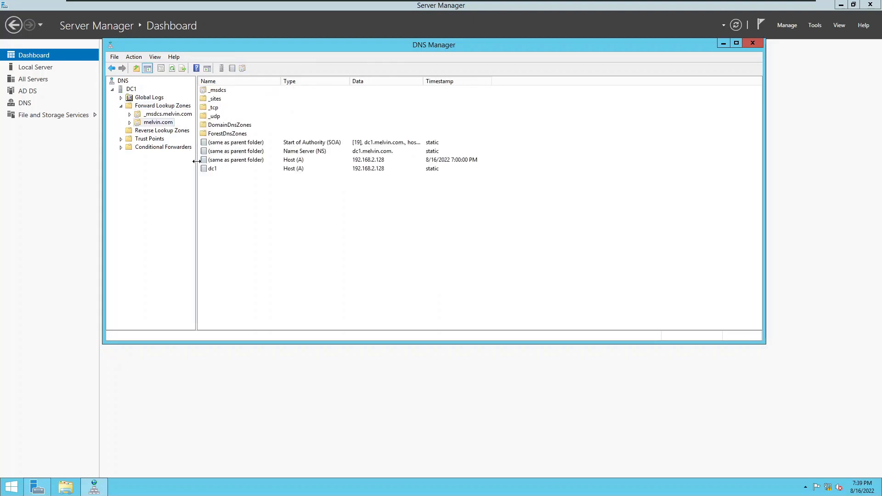
double_click(232, 167)
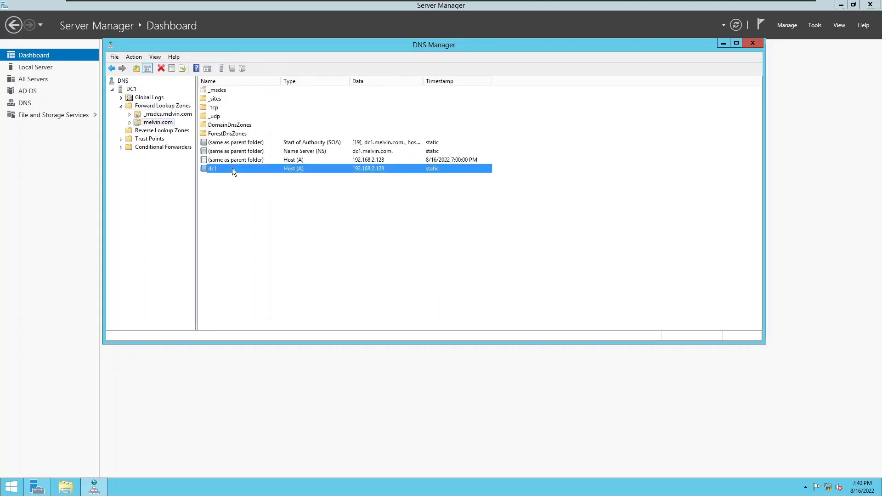
click(515, 86)
Start a new IPv4 reverse lookup zone on DC1, replicated to all DNS servers on domain controllers in the melvin.com domain.
click(159, 131)
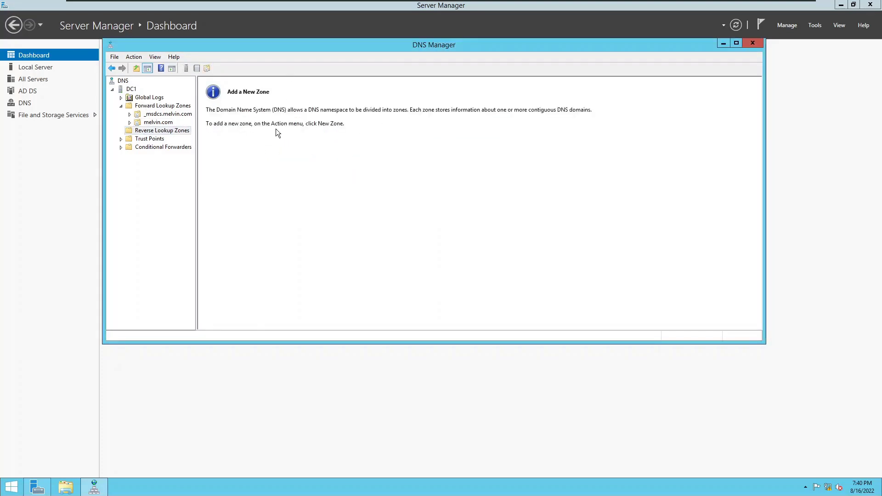
click(123, 109)
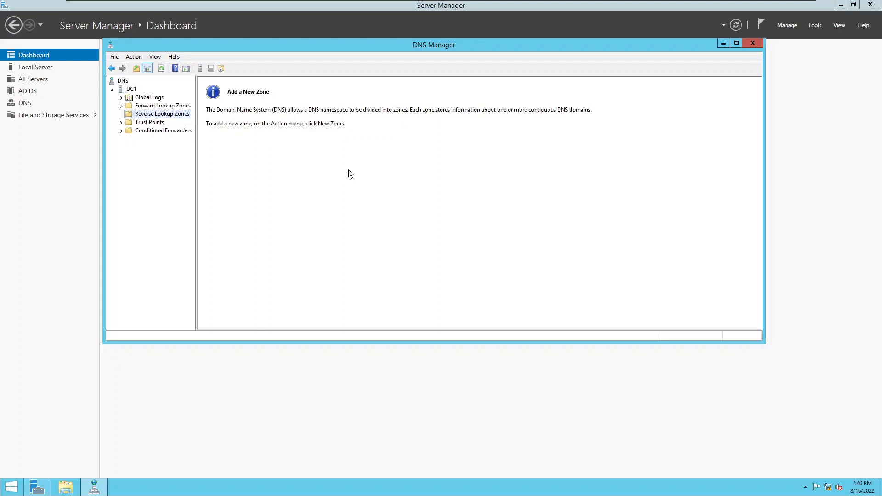
click(322, 141)
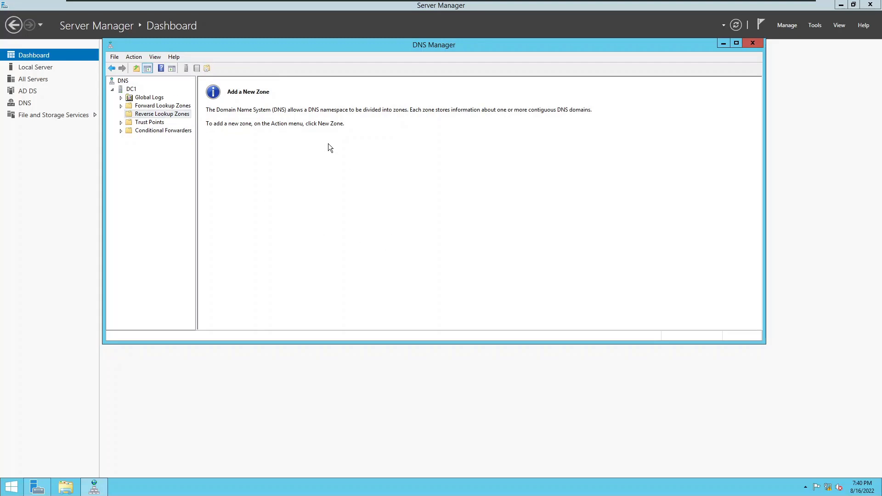
right_click(159, 114)
click(183, 121)
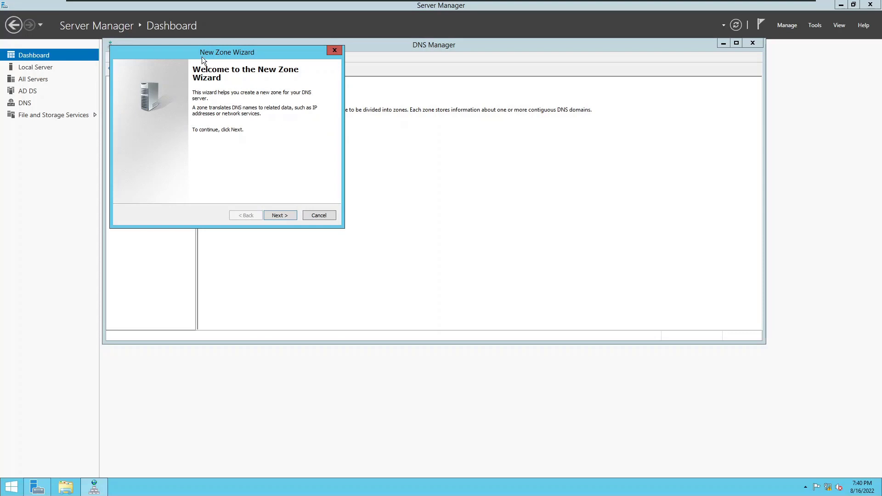
drag(203, 56, 374, 114)
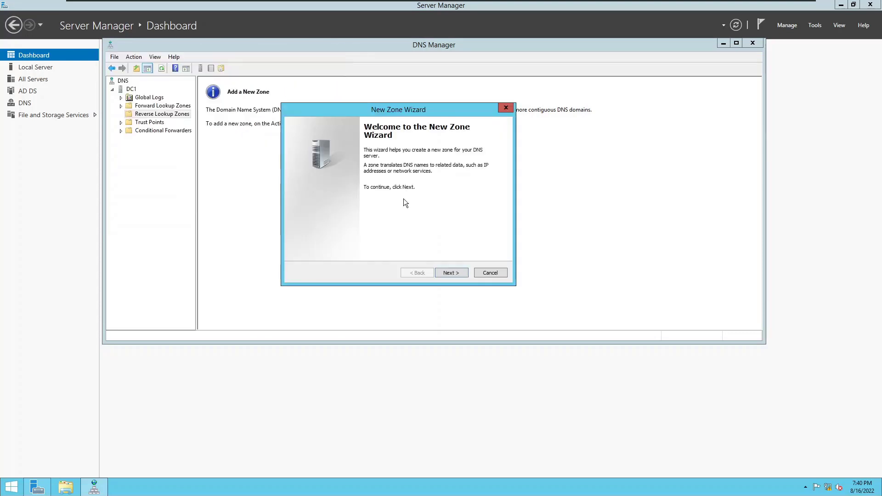
click(458, 273)
click(447, 272)
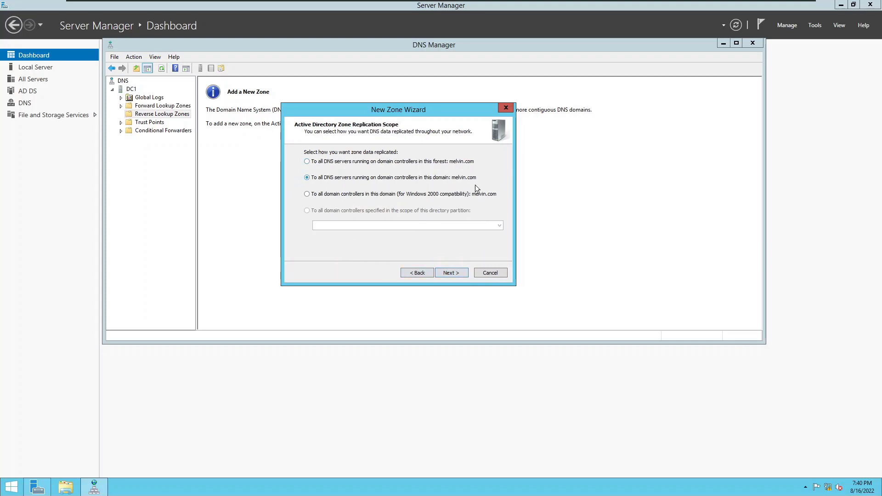
click(462, 273)
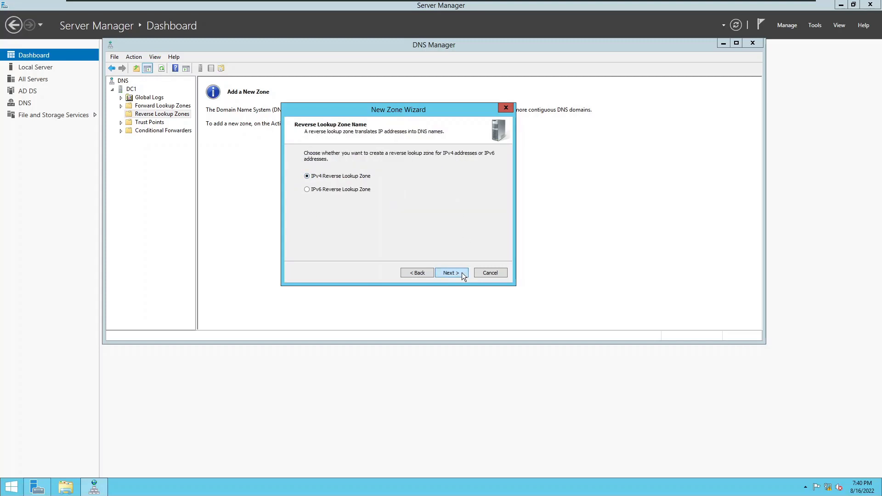
click(448, 272)
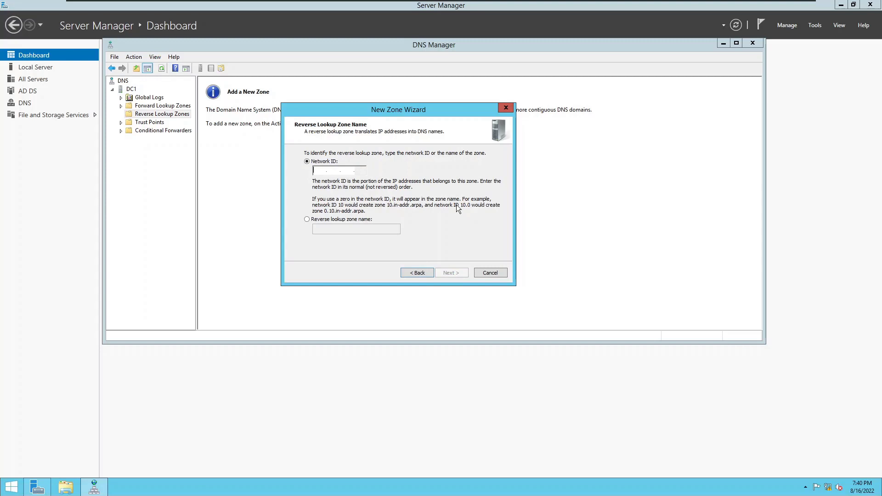
Run ipconfig in a Command Prompt to check the server's IPv4 address.
key(super+r)
text(cmd)
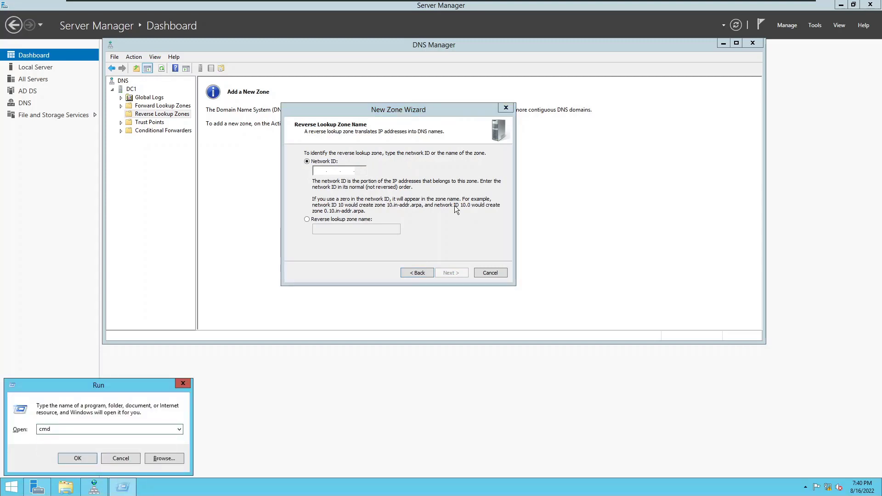
key(Return)
text(i)
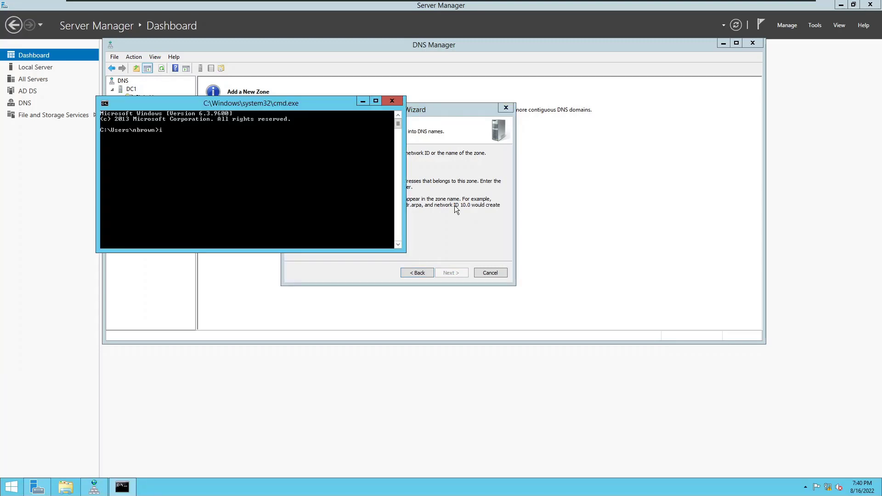
text(pconfig)
key(Return)
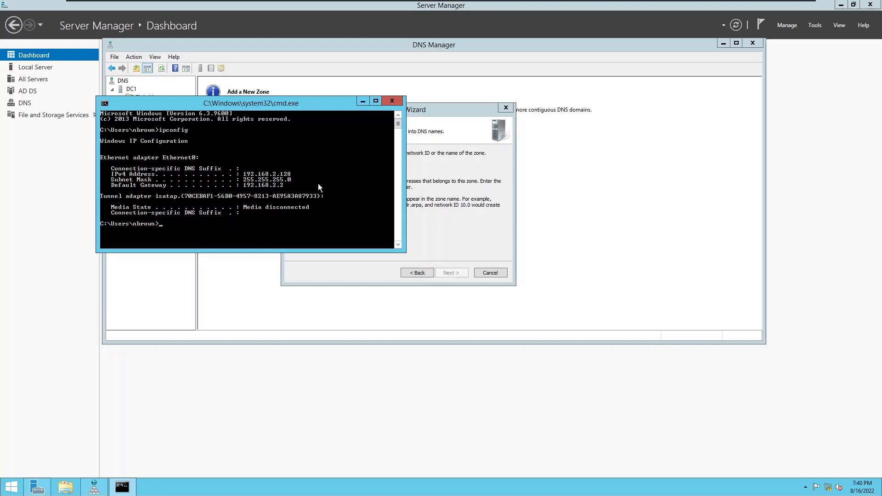
Set the reverse zone's network ID to 192.168.2, allow only secure dynamic updates, and finish creating the zone.
click(473, 211)
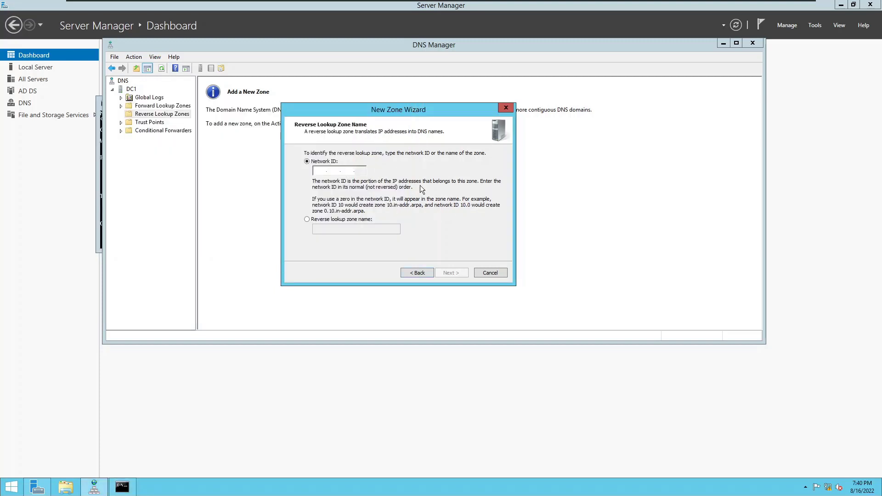
text(192.)
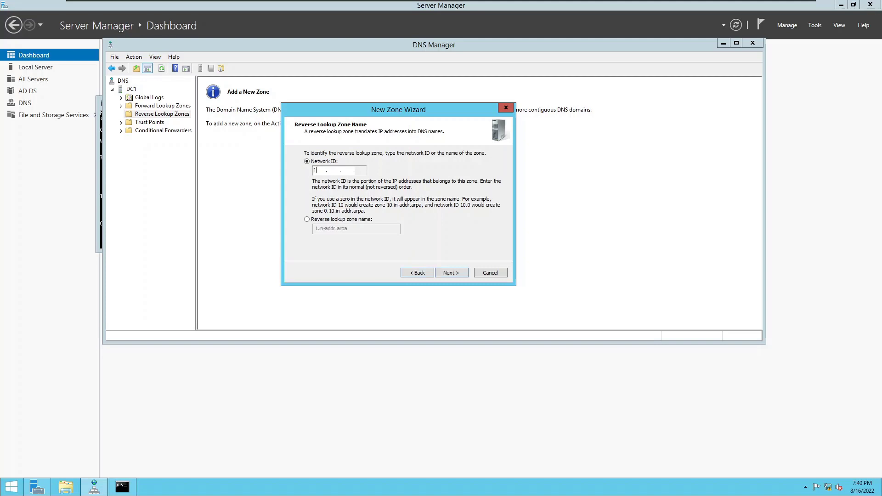
text(168.2)
click(451, 272)
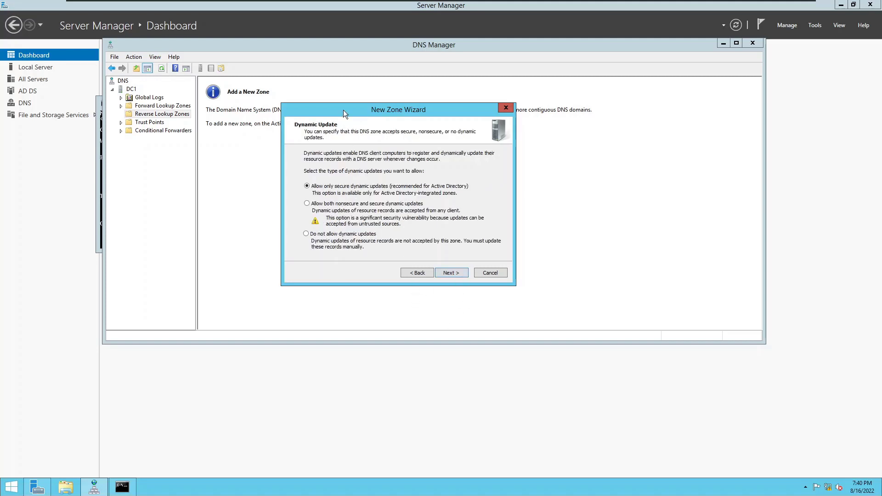
drag(344, 112, 348, 88)
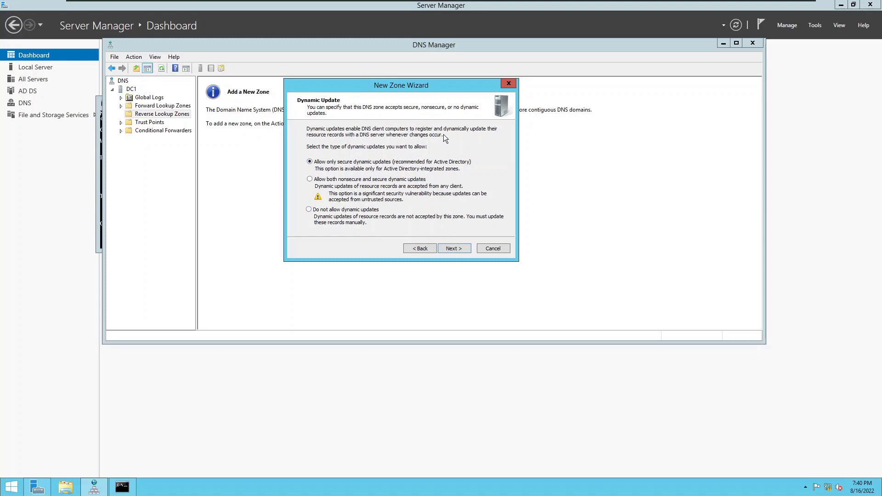
click(462, 247)
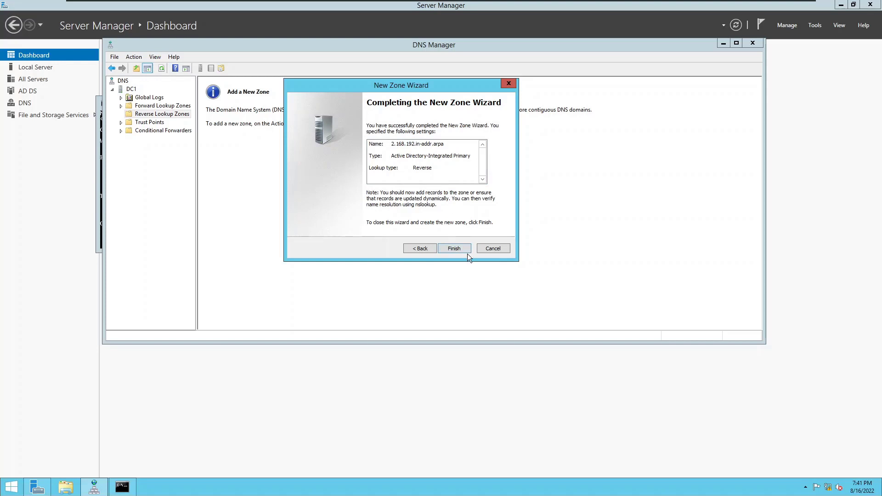
click(455, 249)
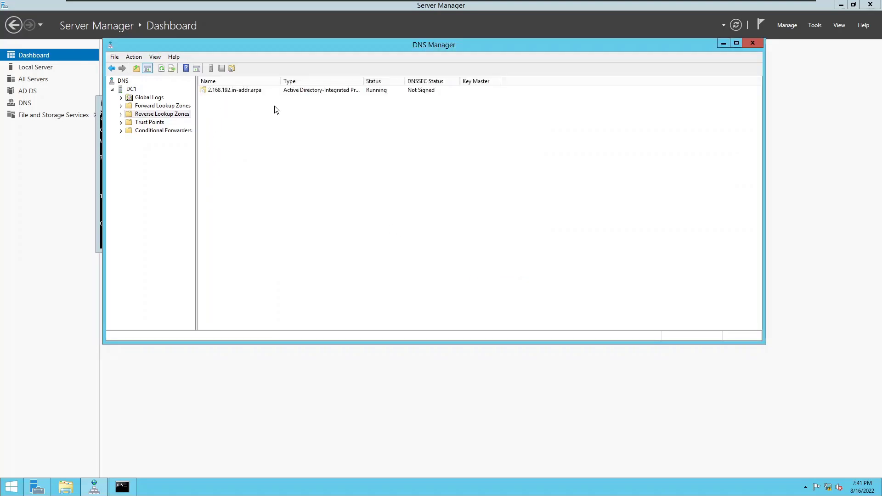
Resolve the IP addresses of the dc1.melvin.com name server record in the 2.168.192.in-addr.arpa zone and apply the change.
double_click(229, 92)
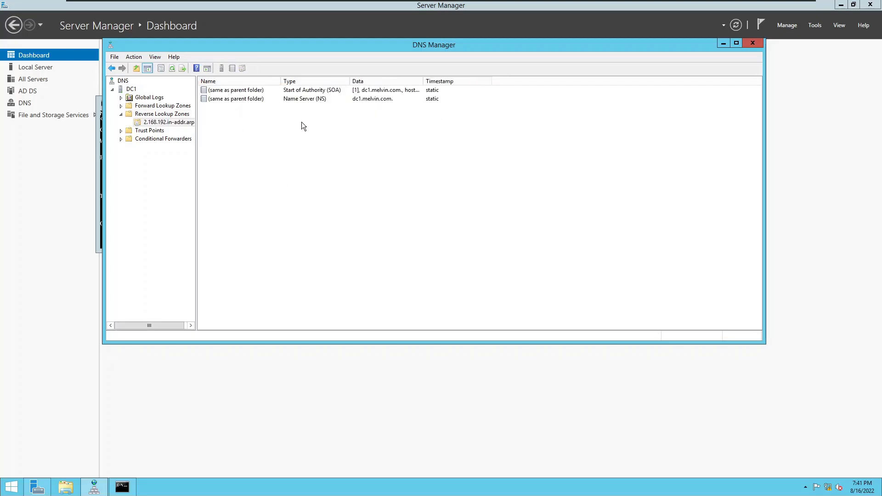
double_click(288, 101)
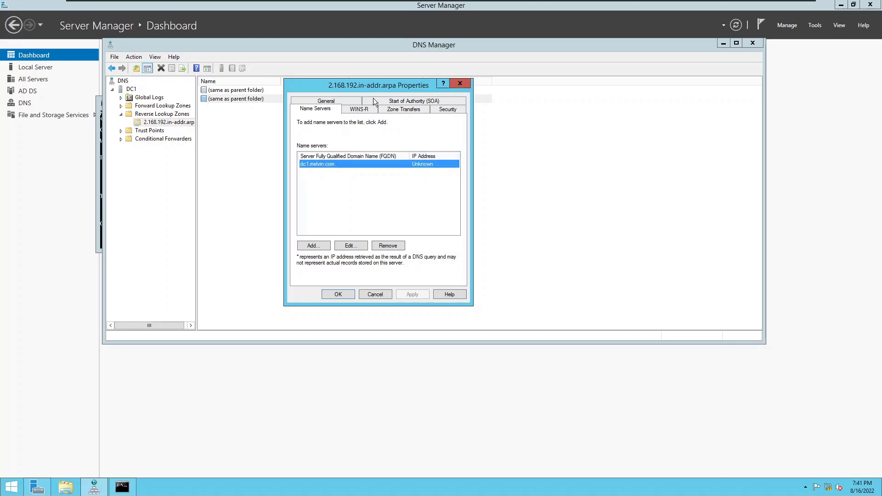
drag(365, 91, 445, 95)
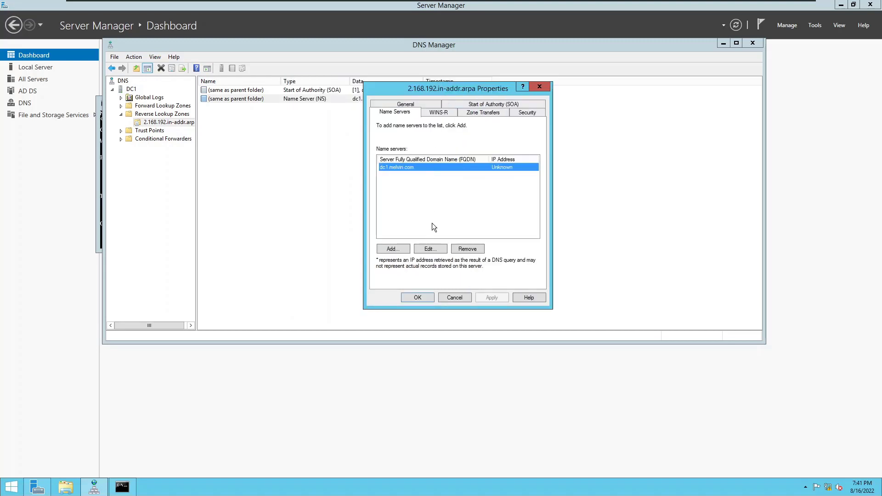
click(430, 249)
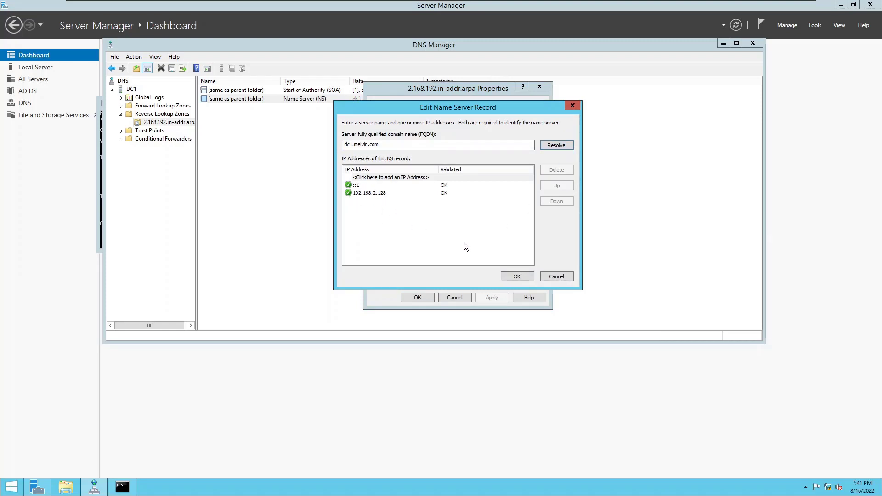
click(512, 275)
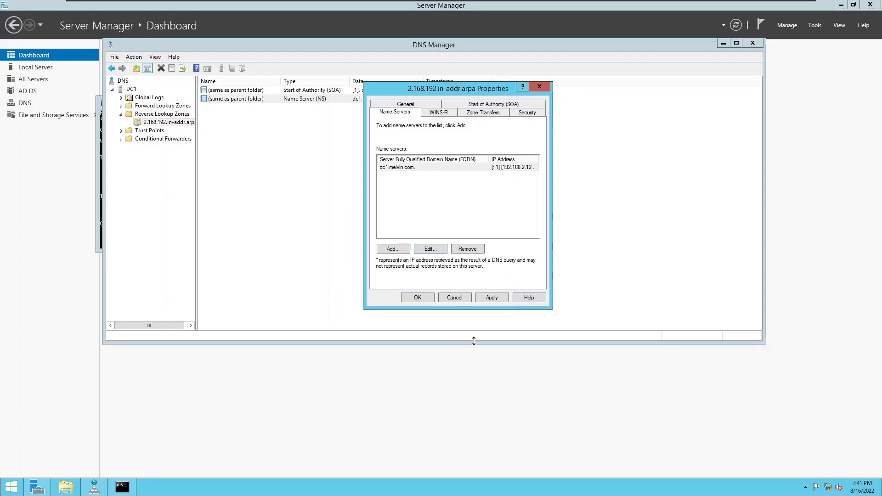
click(489, 297)
click(408, 297)
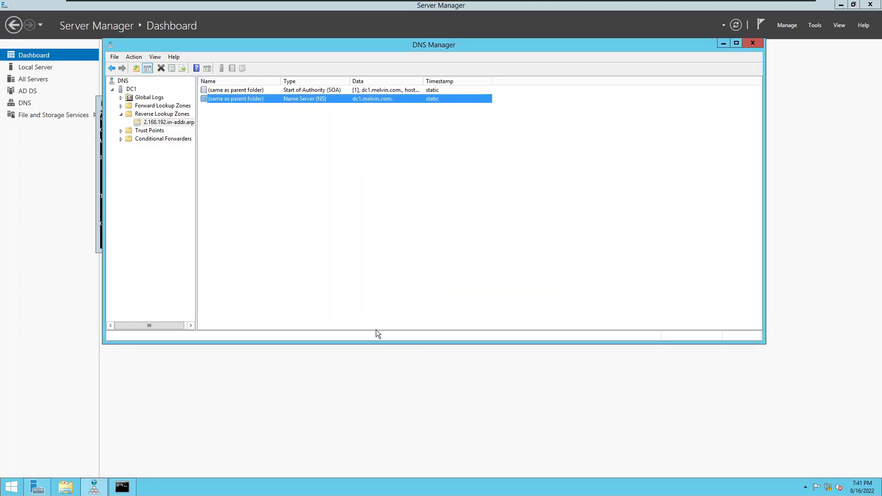
Add a pointer (PTR) record to the reverse zone for 192.168.2.128 with the host name dc1.melvin.com.
right_click(278, 152)
click(304, 181)
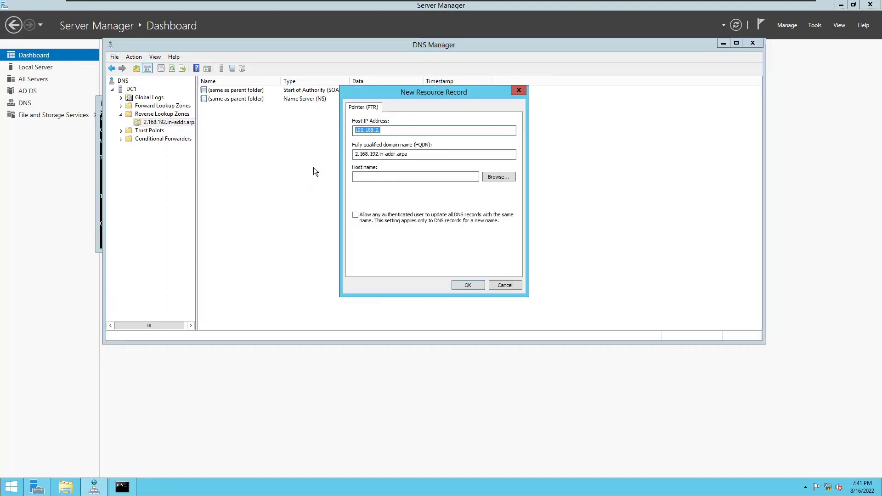
drag(434, 92, 564, 131)
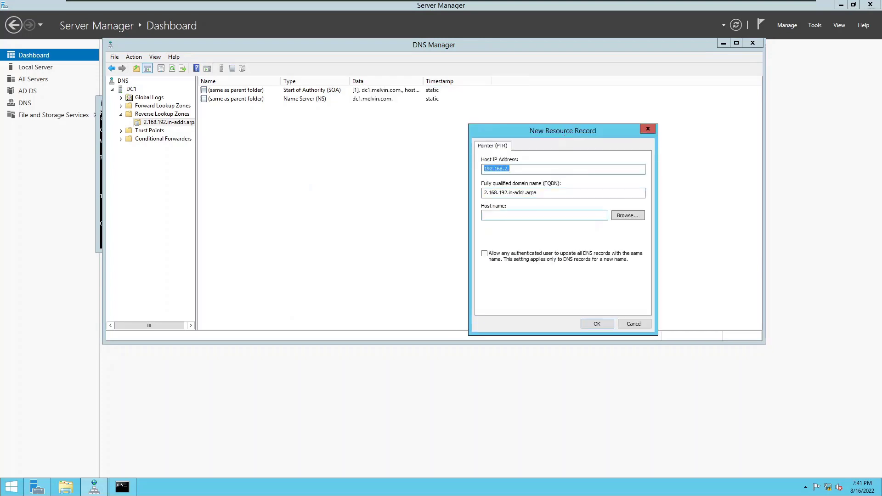
click(524, 169)
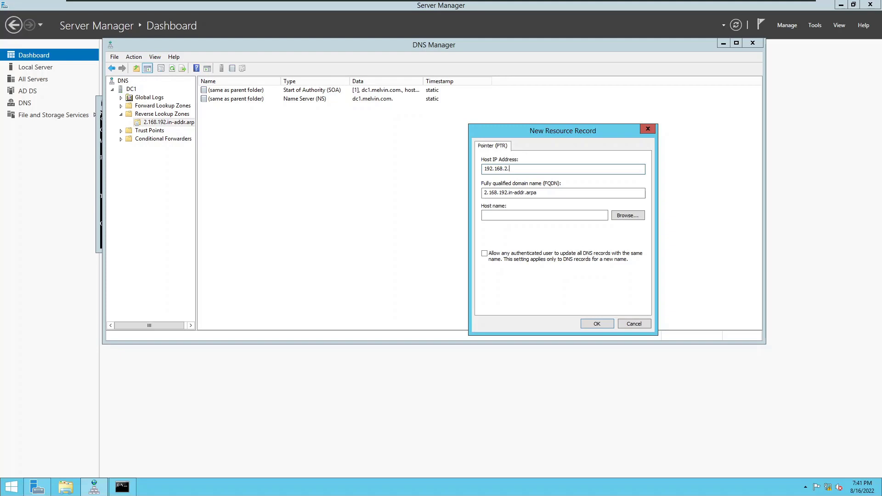
text(128)
key(Tab)
key(Tab)
text(dc1.)
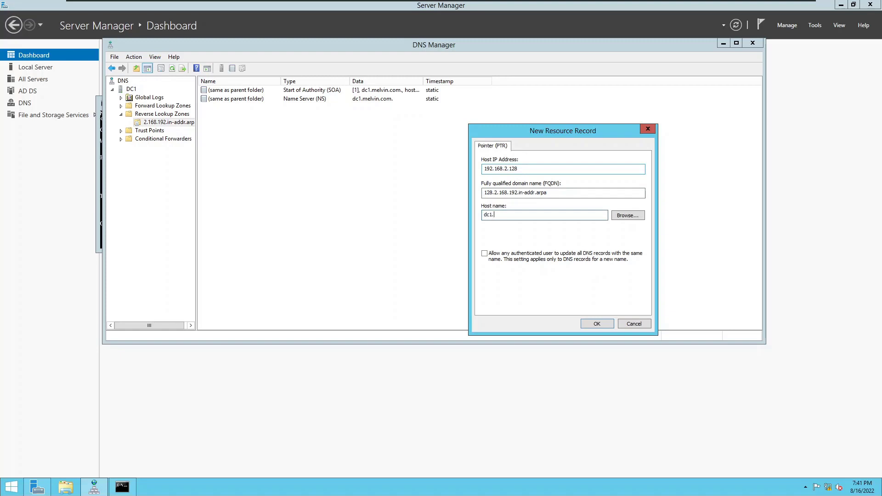
text(melvin.com)
click(605, 325)
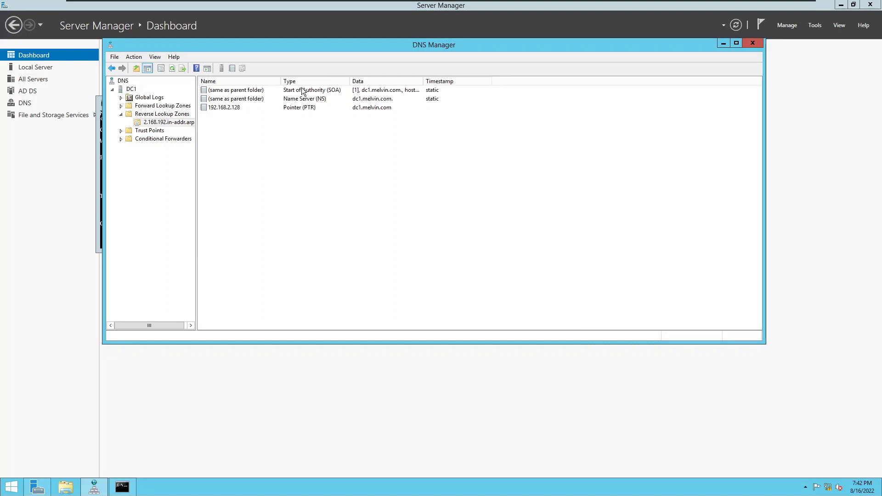
Restart the DNS service on DC1, then close DNS Manager and the open Command Prompt.
right_click(119, 81)
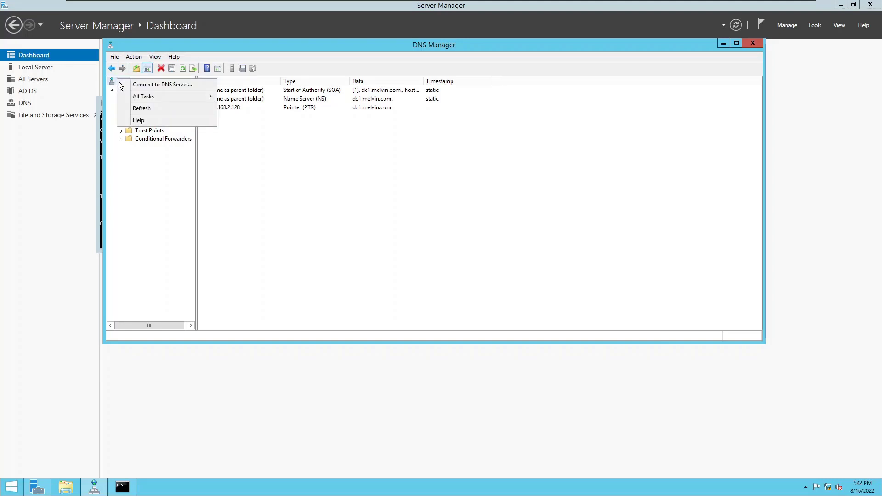
click(152, 206)
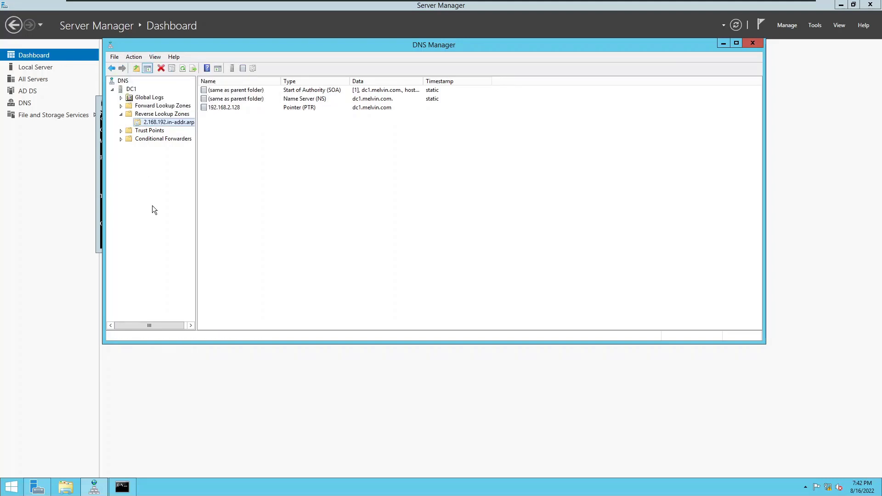
right_click(129, 93)
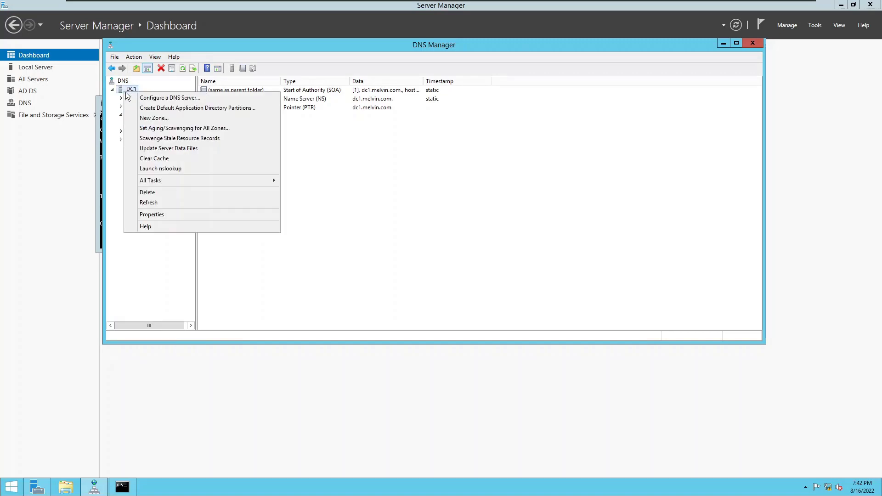
mouse_move(198, 184)
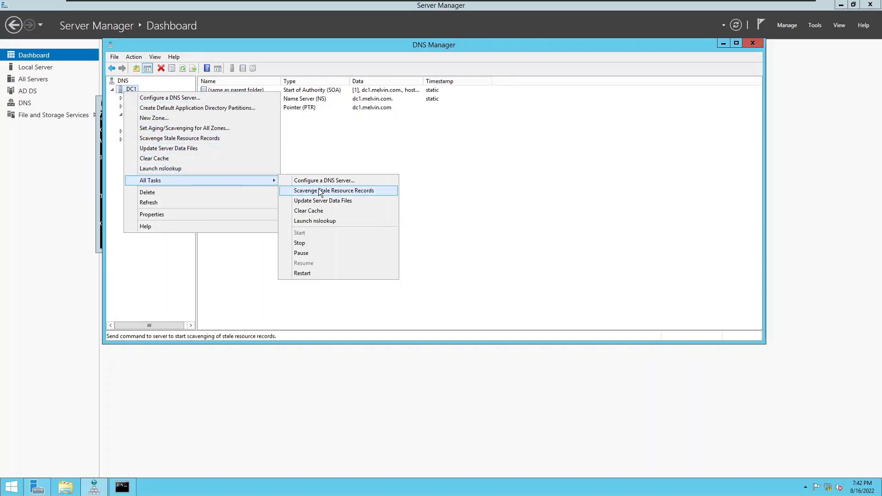
click(325, 272)
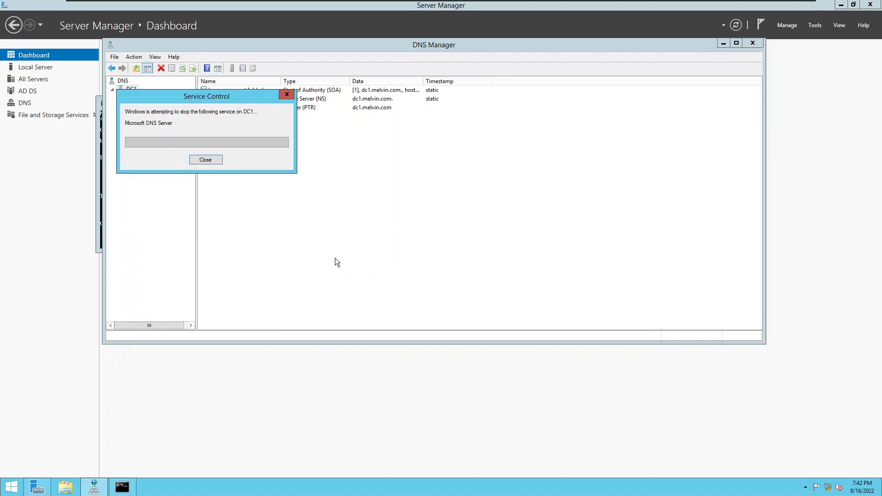
drag(211, 99, 540, 191)
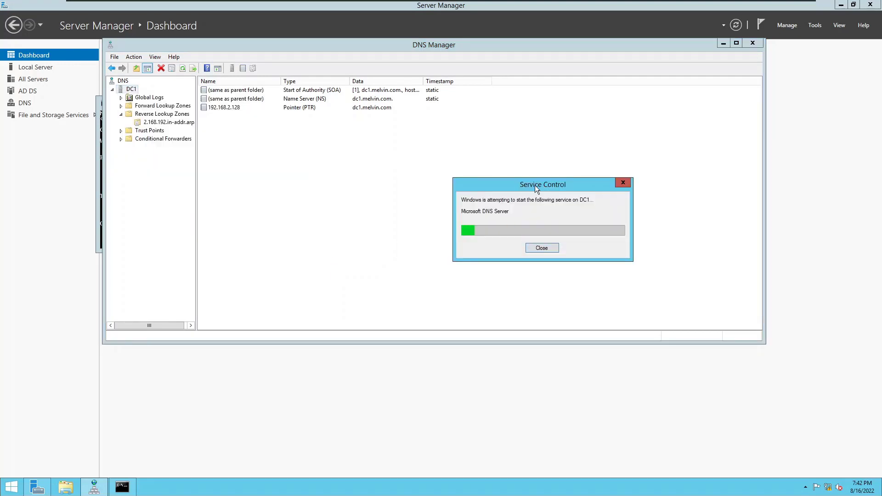
click(749, 43)
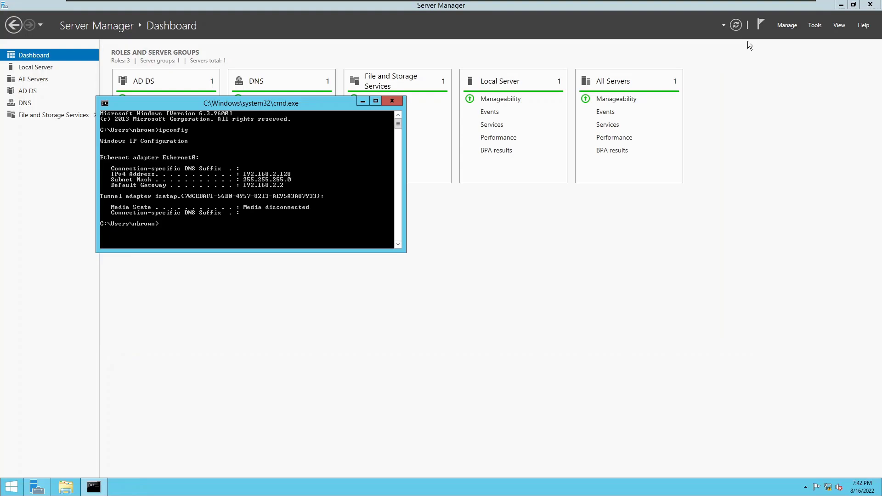
click(395, 100)
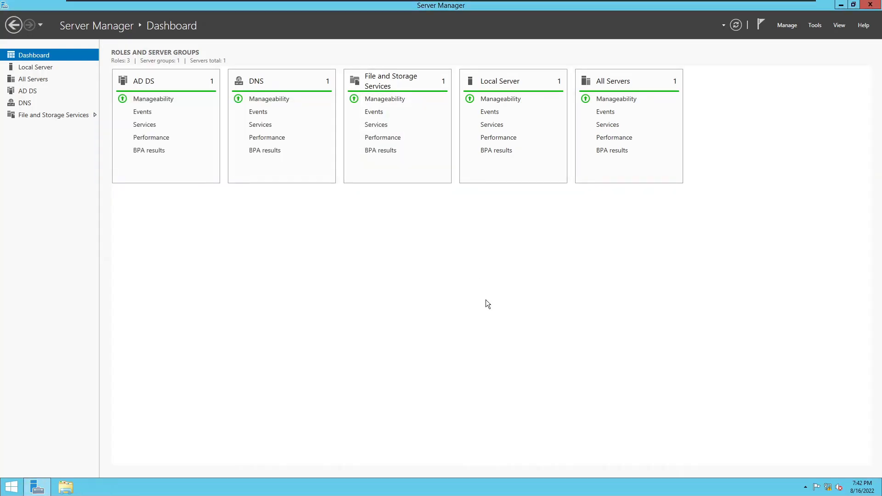
Run nslookup in a new Command Prompt, then make the window taller and move it to the middle of the desktop.
key(super+r)
key(Return)
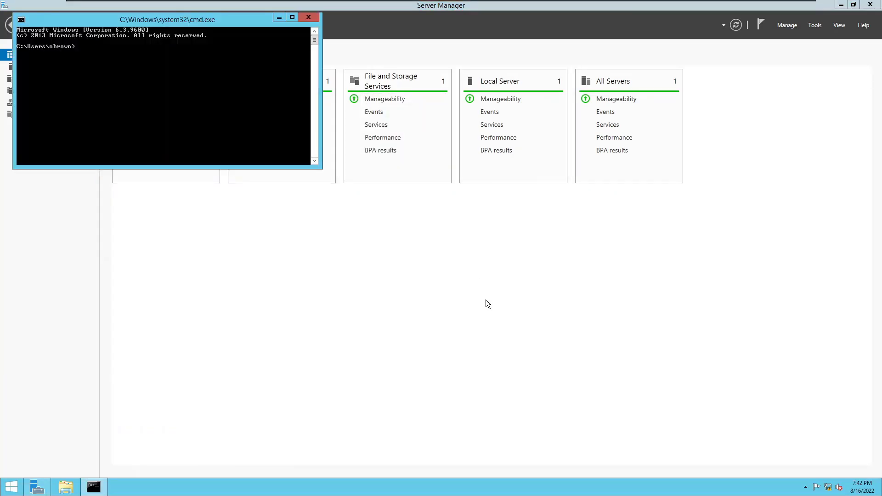
text(nslookup)
key(Return)
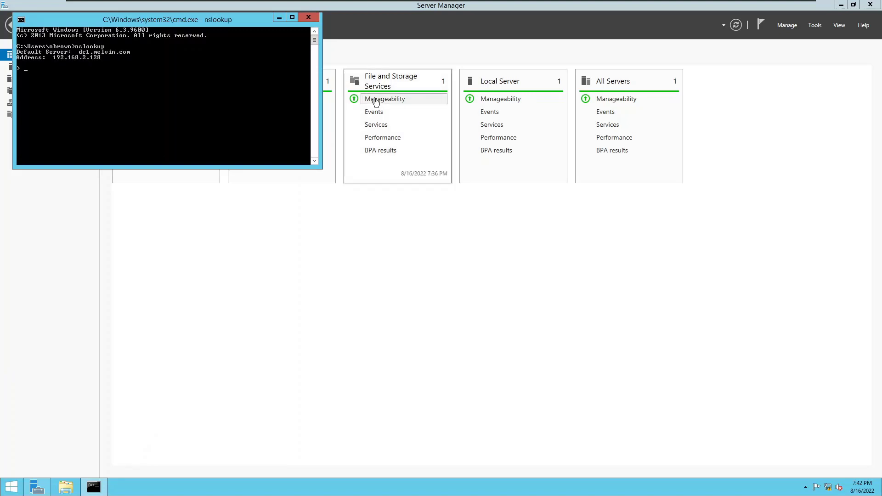
click(291, 18)
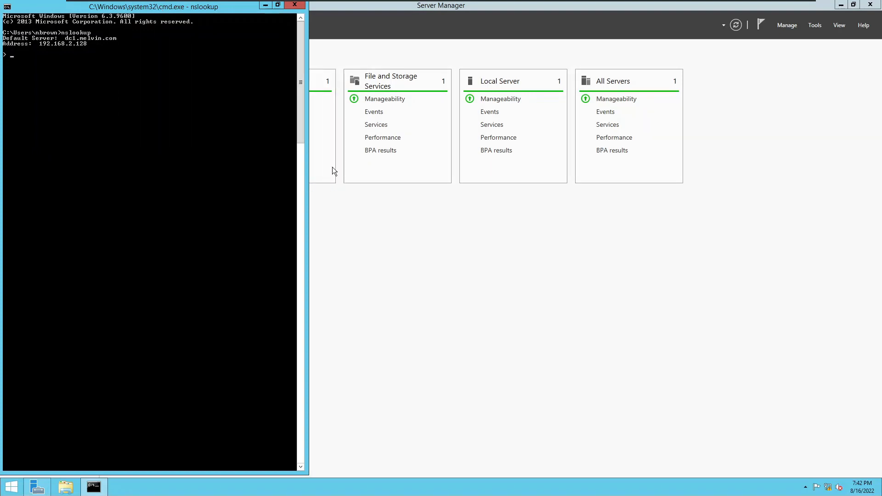
click(278, 4)
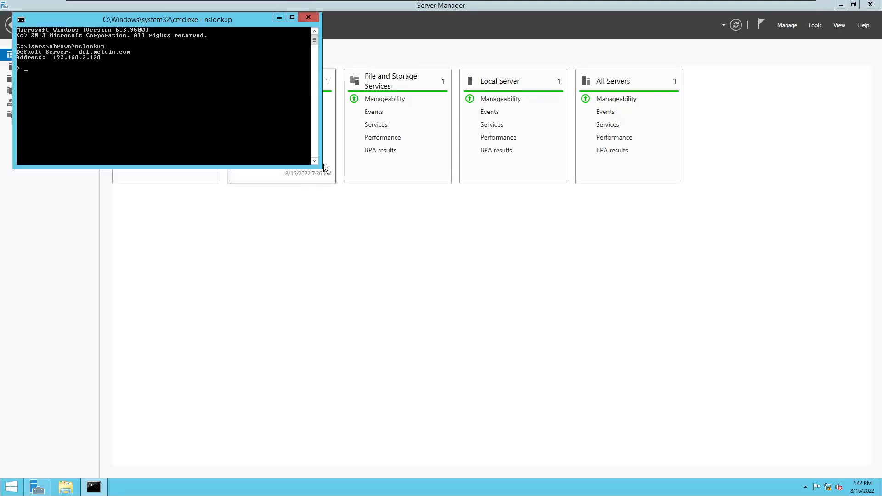
drag(323, 164, 535, 240)
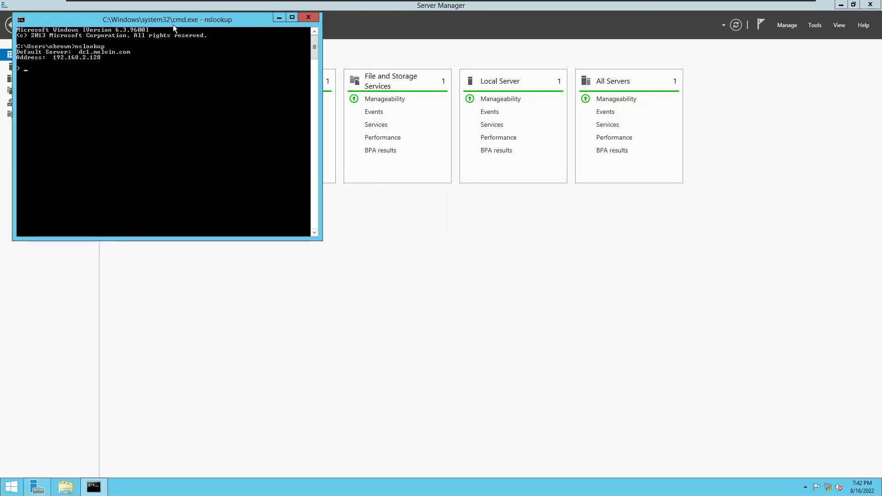
drag(174, 27, 487, 141)
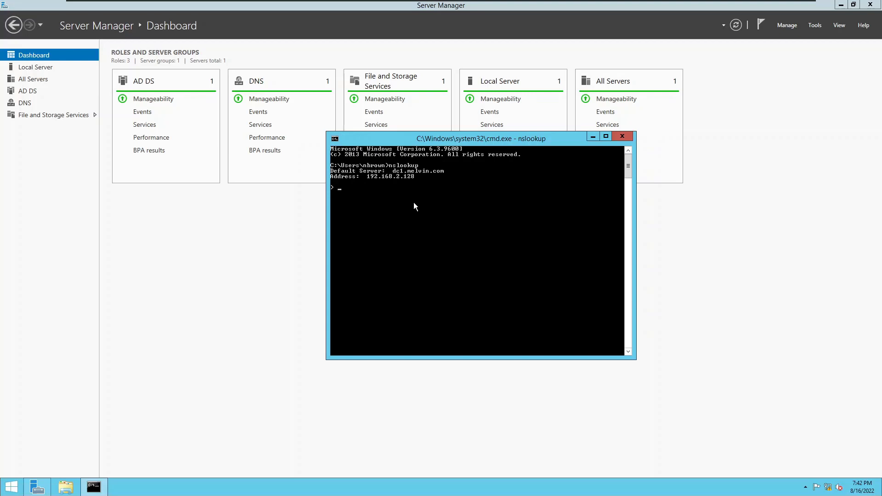
Look up 192.168.2.128, microsoft.com and cisco.com in nslookup, then exit and close the Command Prompt.
text(192)
text(.167)
text(.2.128)
key(Return)
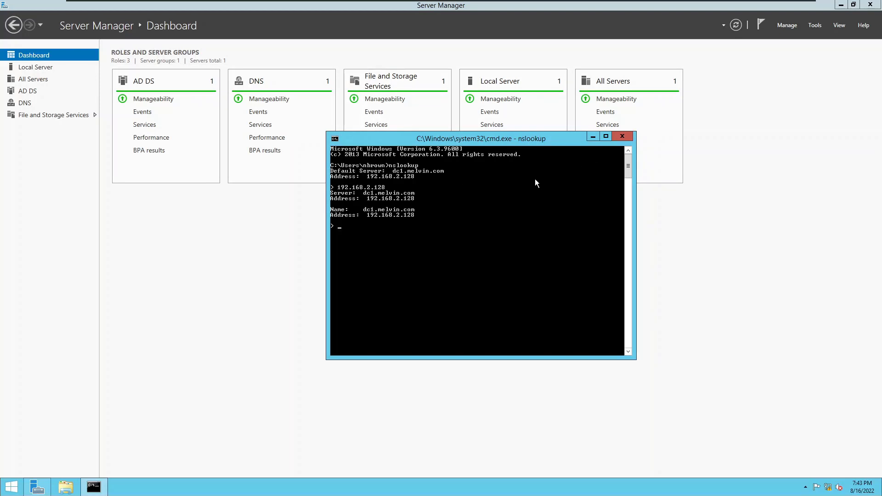
text(microsoft.com)
key(Return)
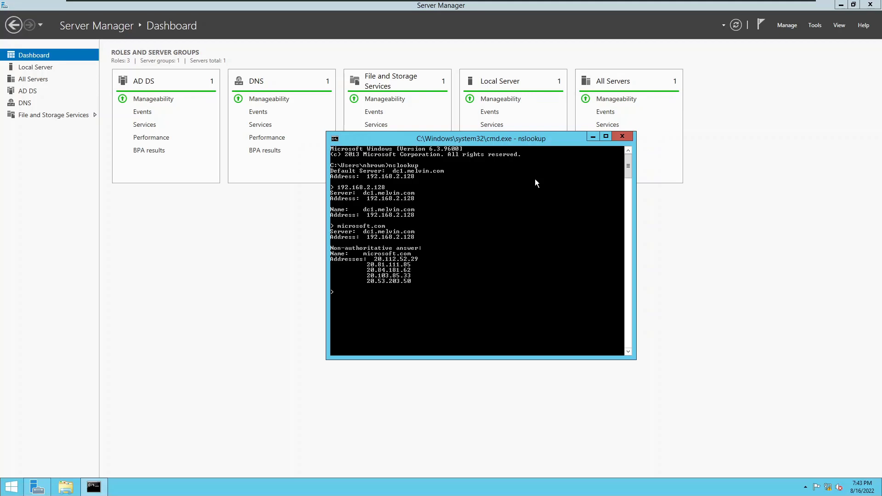
text(cisco.com)
key(Return)
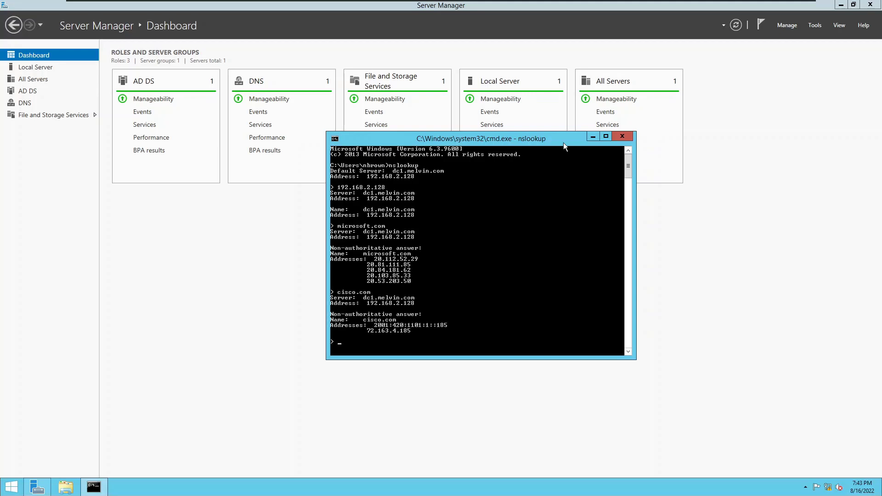
key(ctrl+c)
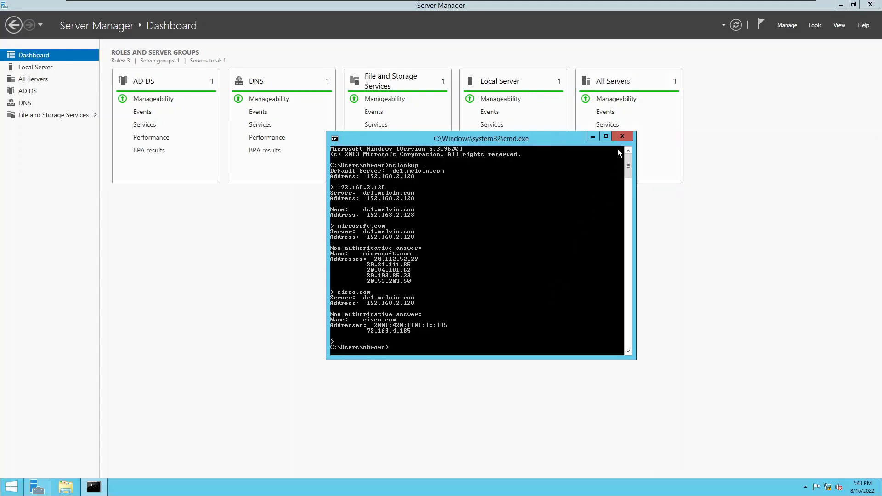
click(622, 136)
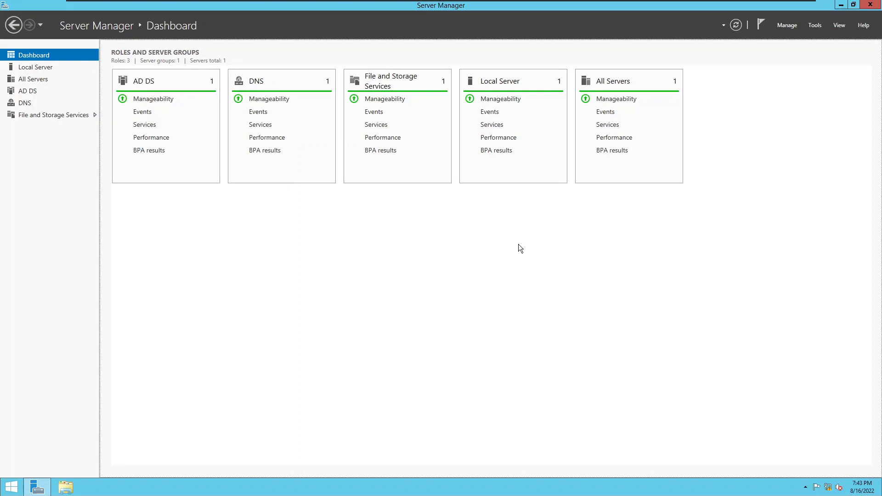
Open Group Policy Management in a maximized window and expand the melvin.com forest down to the domain's Group Policy Objects.
click(811, 26)
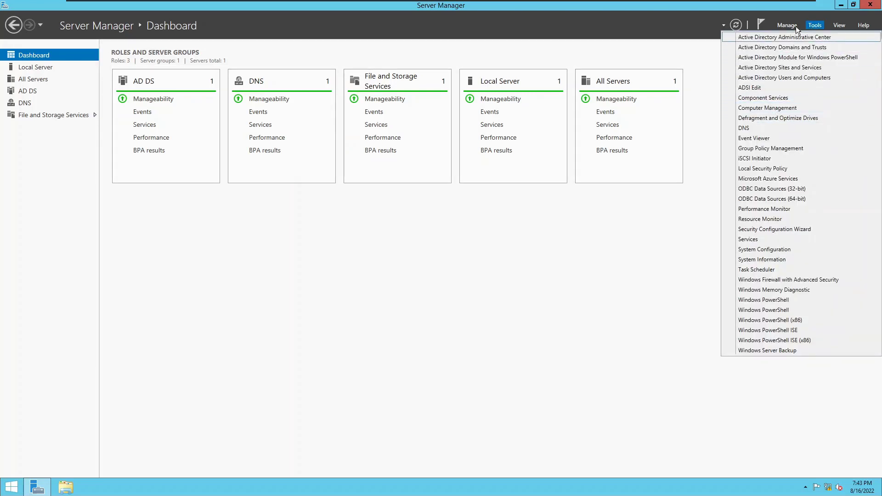
click(795, 148)
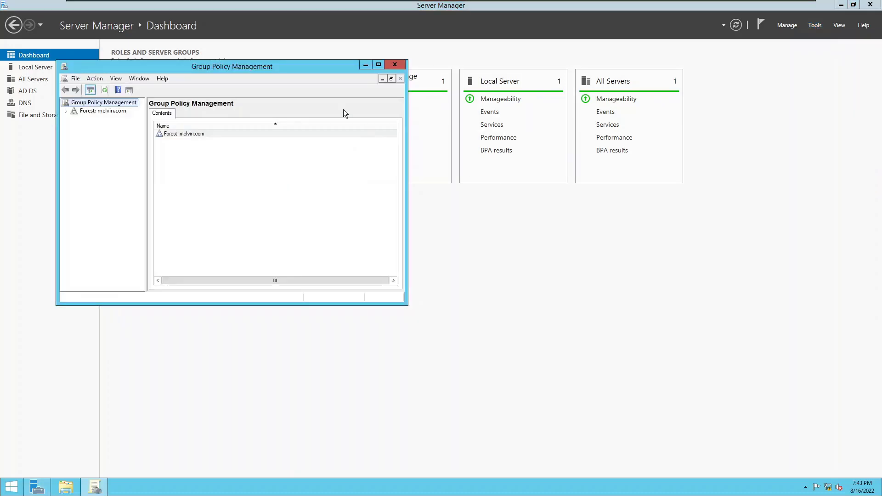
drag(407, 307, 664, 371)
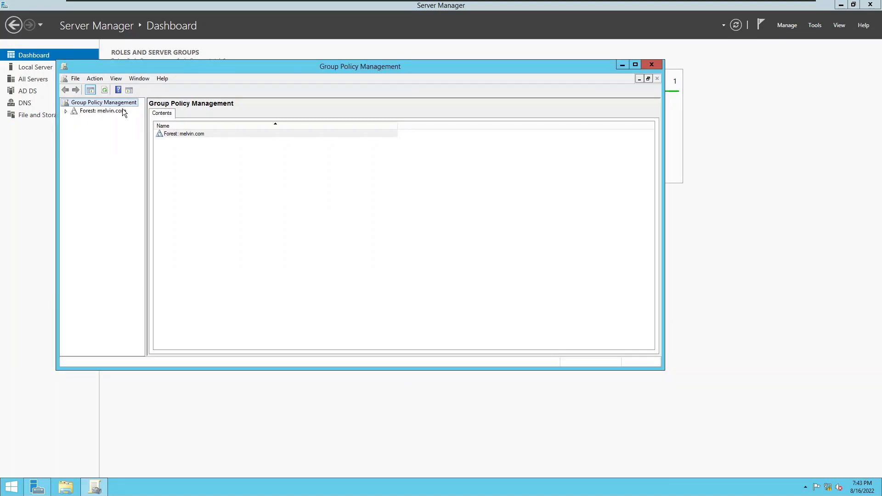
click(66, 111)
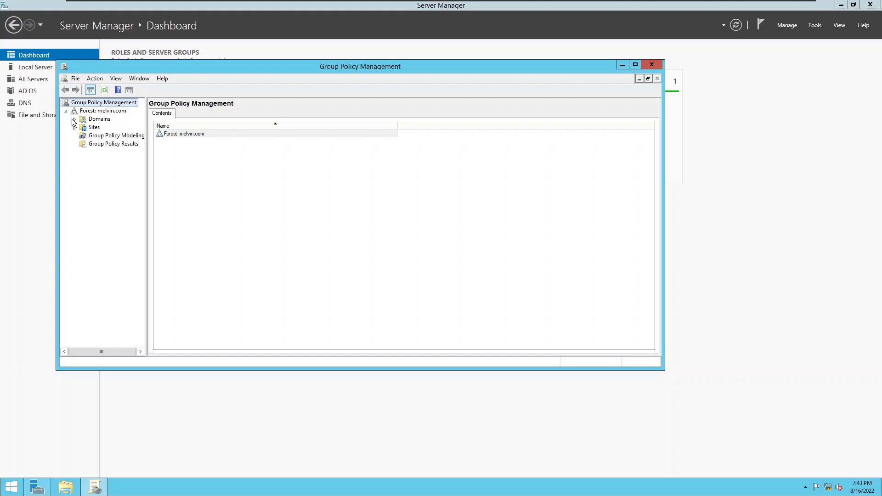
click(116, 111)
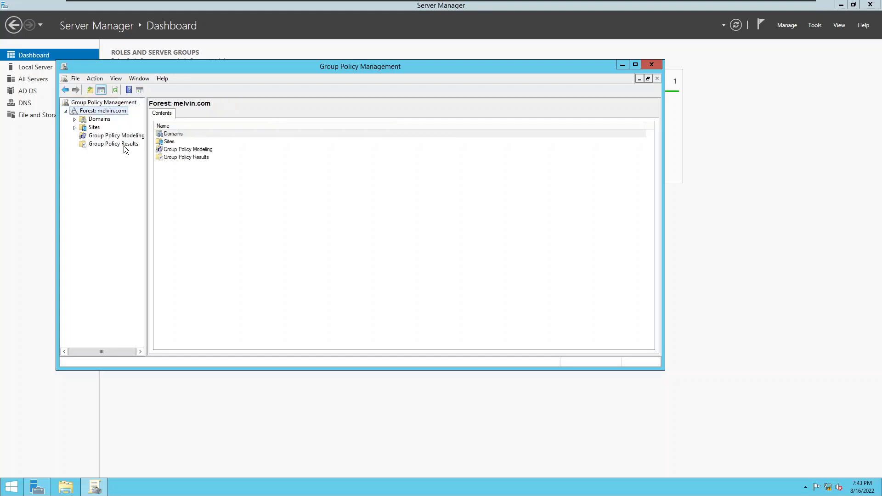
click(74, 120)
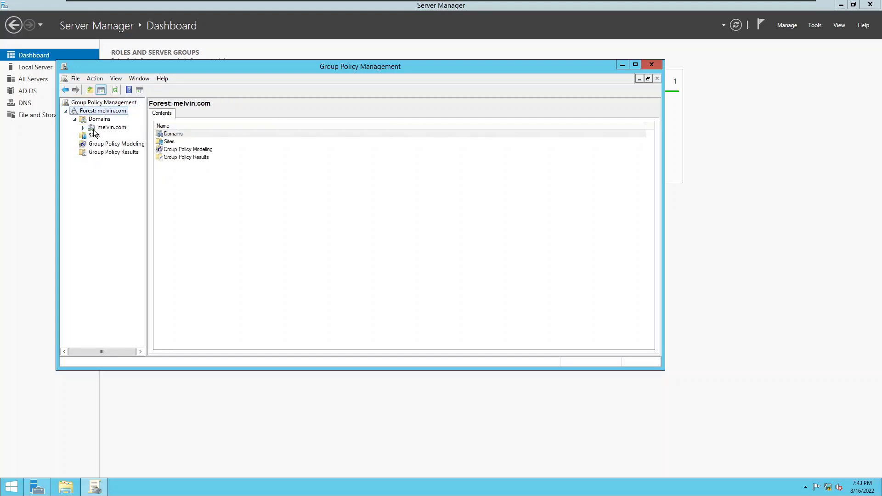
click(94, 129)
click(84, 127)
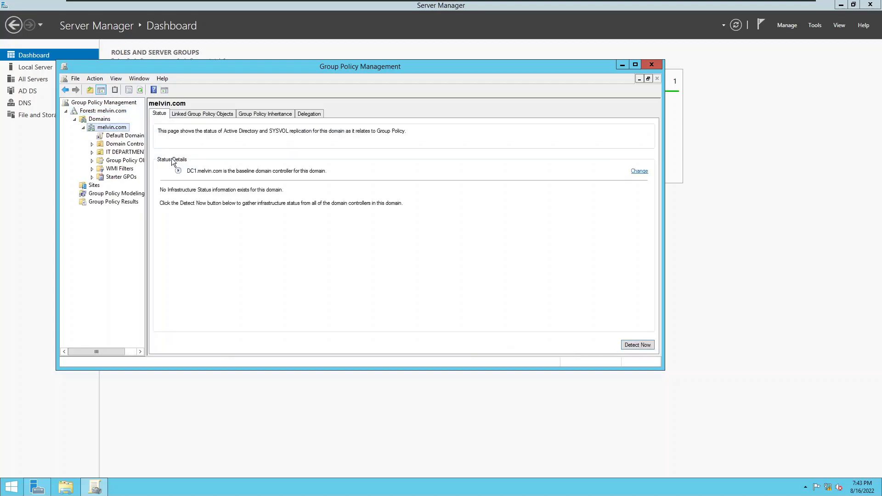
click(635, 64)
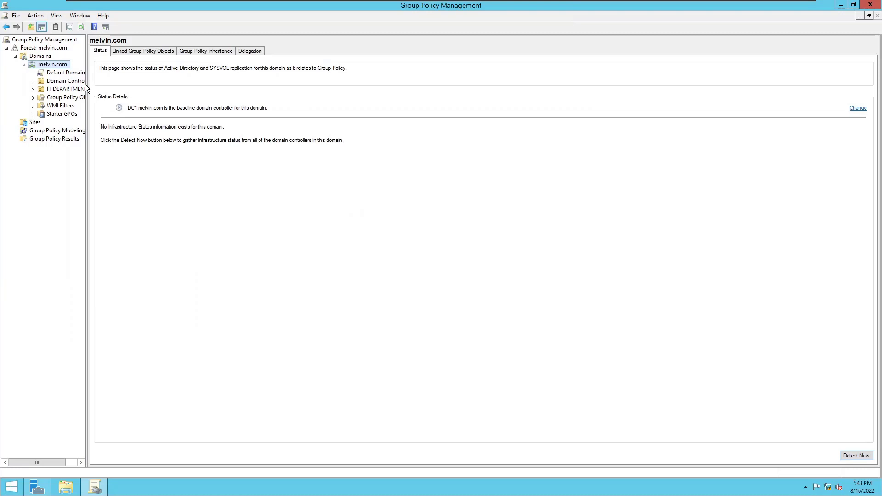
drag(88, 85, 152, 86)
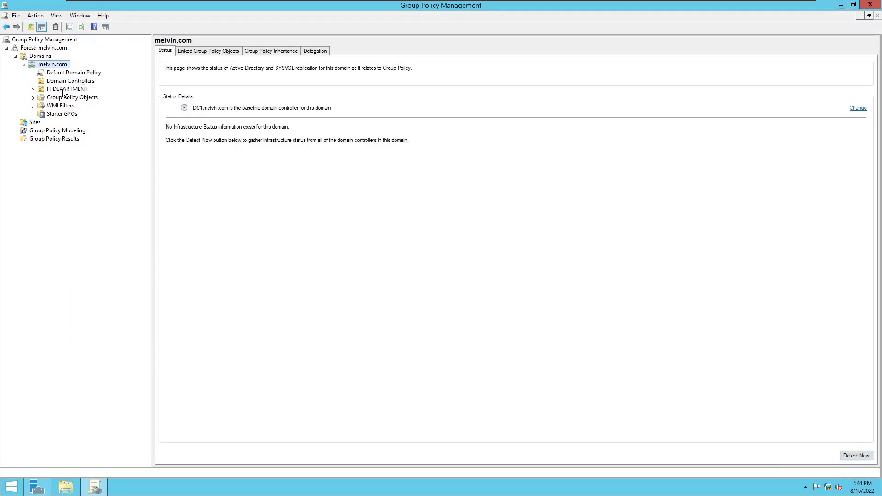
click(32, 99)
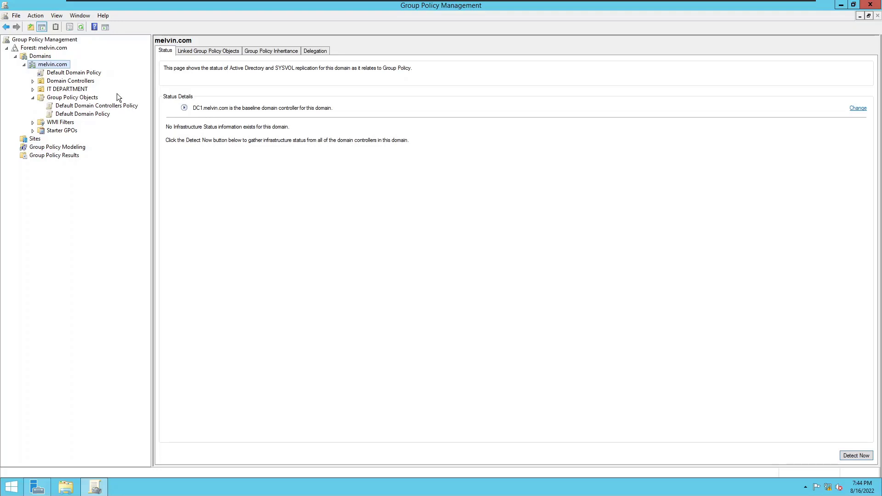
Display the settings report of the Default Domain Policy linked to melvin.com, accepting the notice about the GPO link.
click(73, 73)
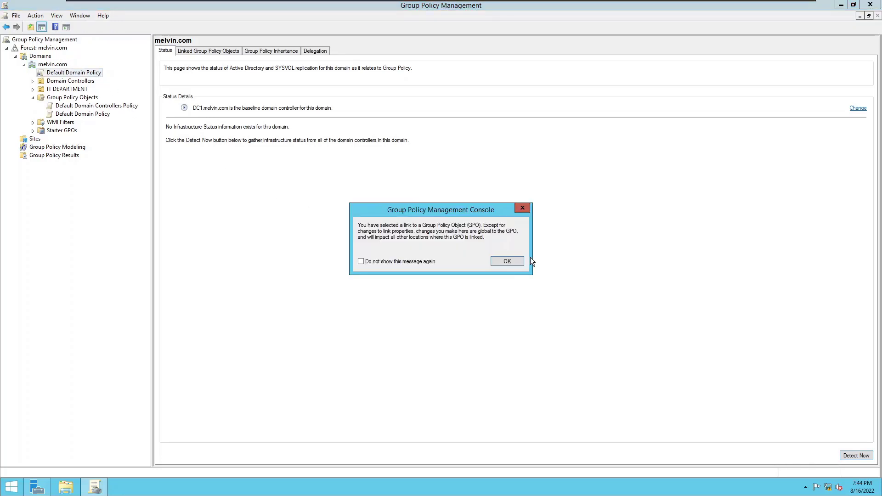
click(518, 259)
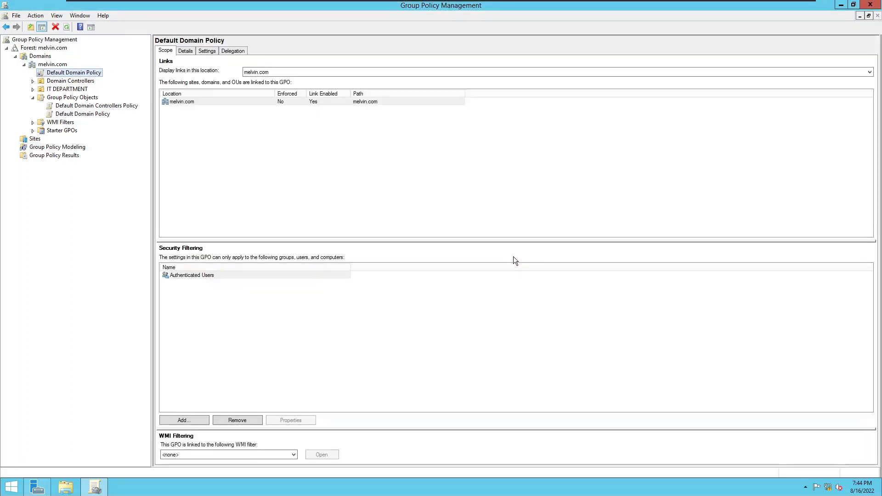
click(214, 50)
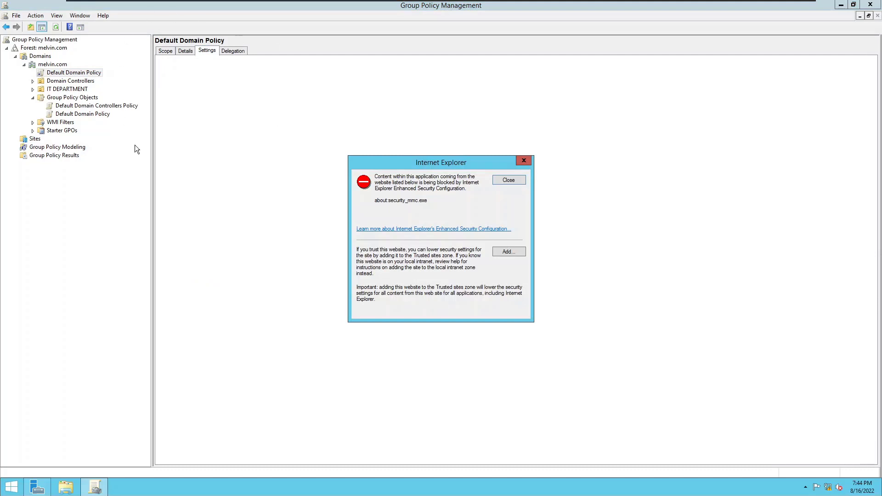
Add about:security_mmc.exe to Internet Explorer's Trusted sites zone.
drag(434, 164, 430, 138)
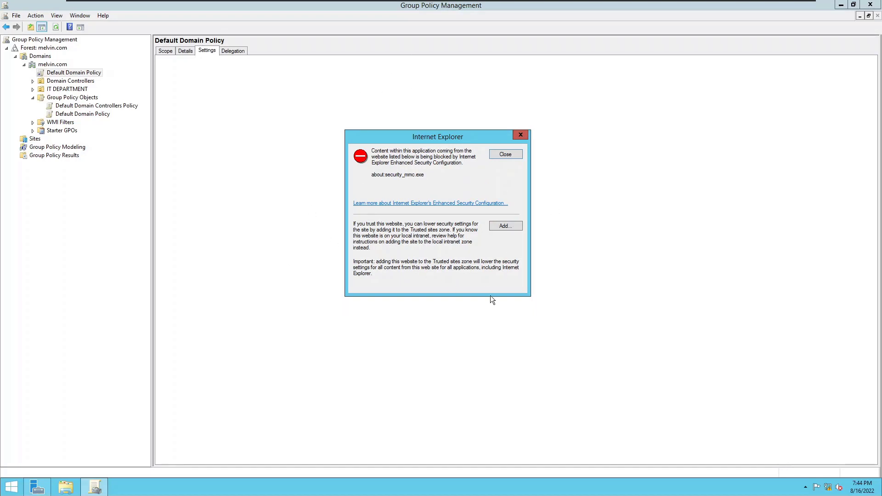
click(518, 223)
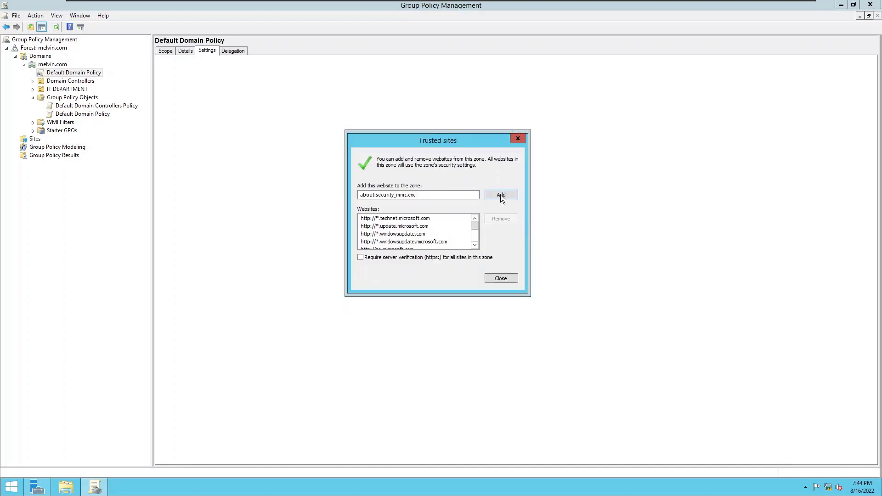
click(501, 194)
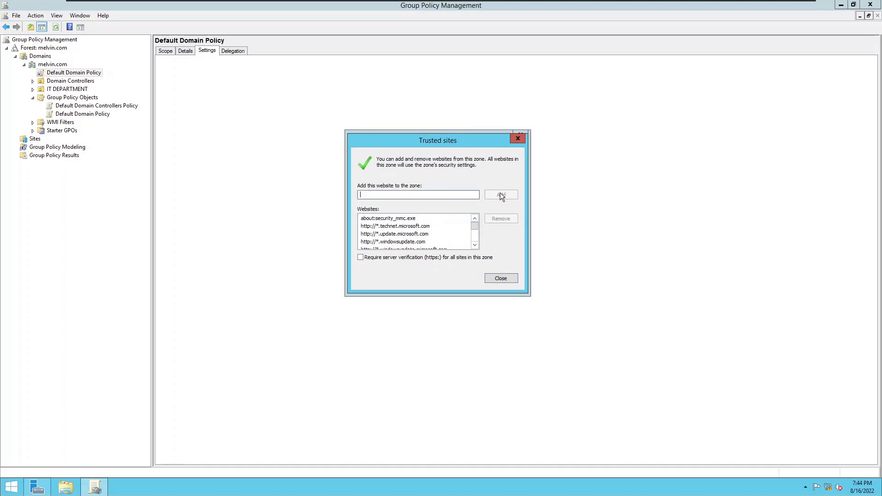
Close the Trusted sites dialog and expand the Password, Account Lockout and Kerberos policies under Security Settings in the Default Domain Policy report.
click(499, 278)
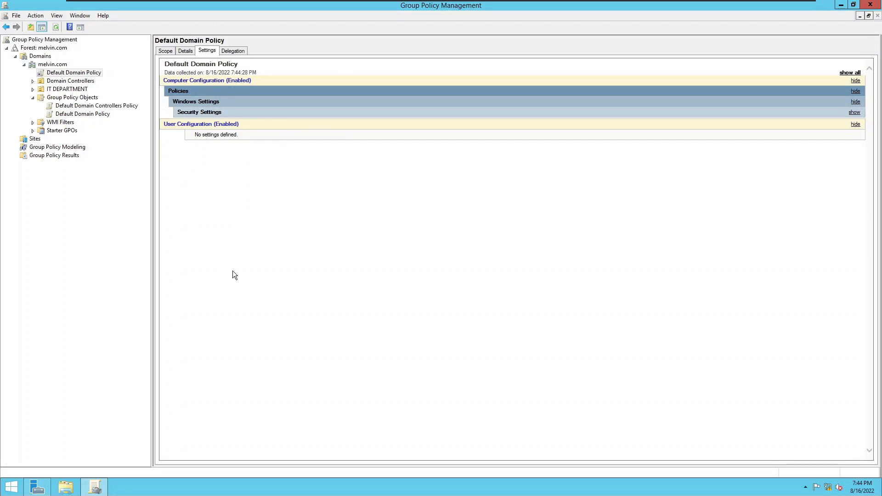
click(205, 116)
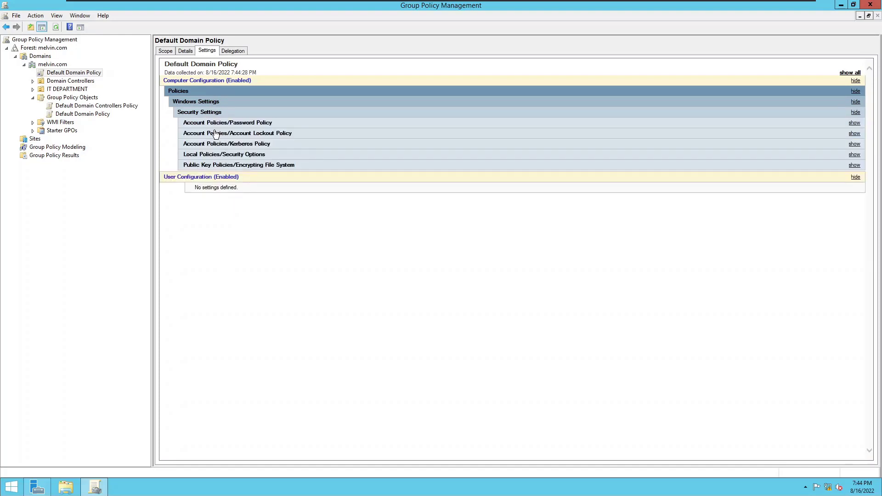
click(215, 123)
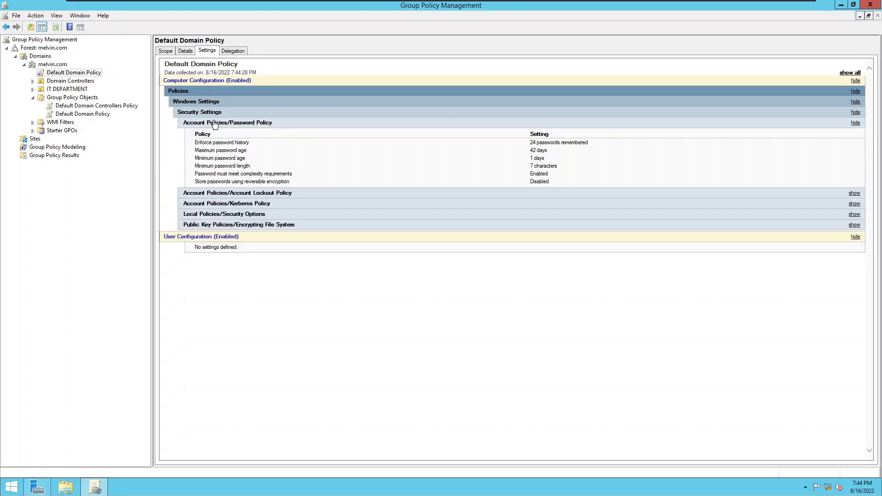
click(234, 194)
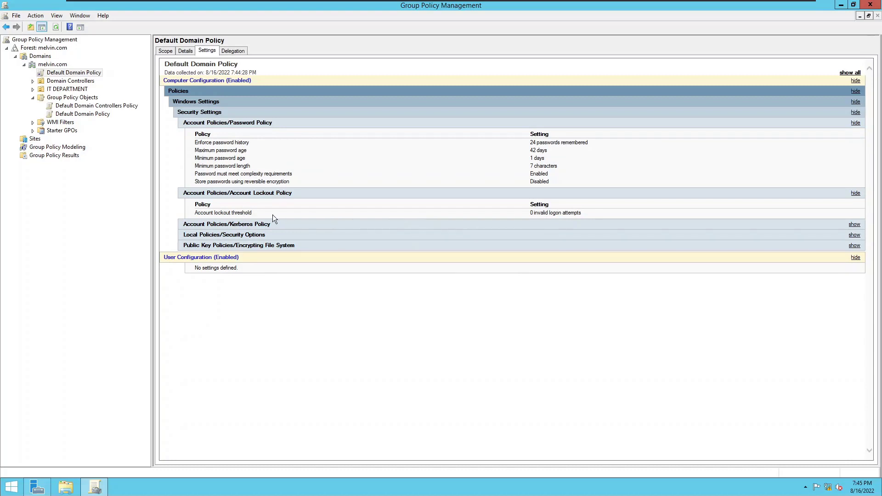
click(266, 225)
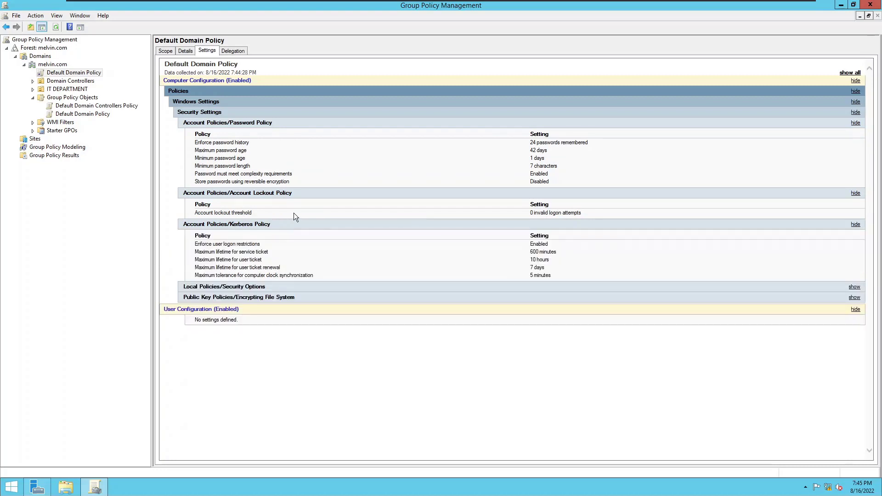
Examine the report's Local Policies/Security Options and Public Key Policies/Encrypting File System sections, then collapse Certificates.
click(270, 289)
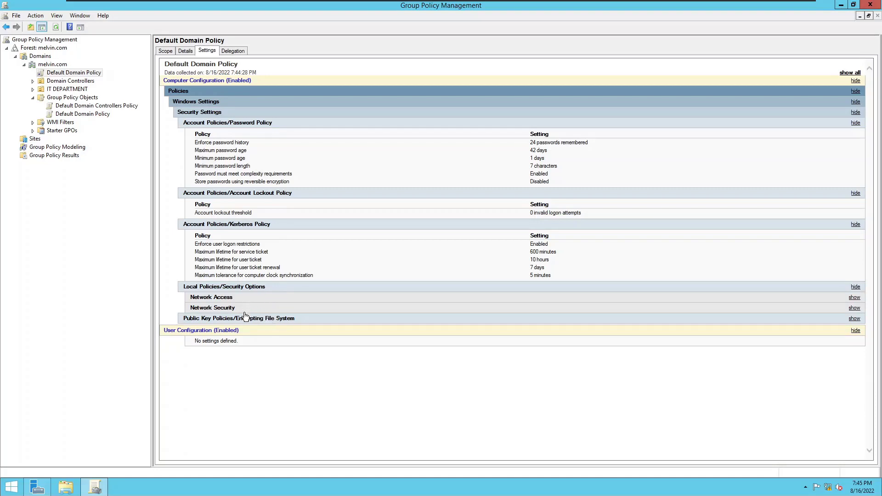
click(236, 301)
click(235, 302)
click(251, 319)
click(253, 330)
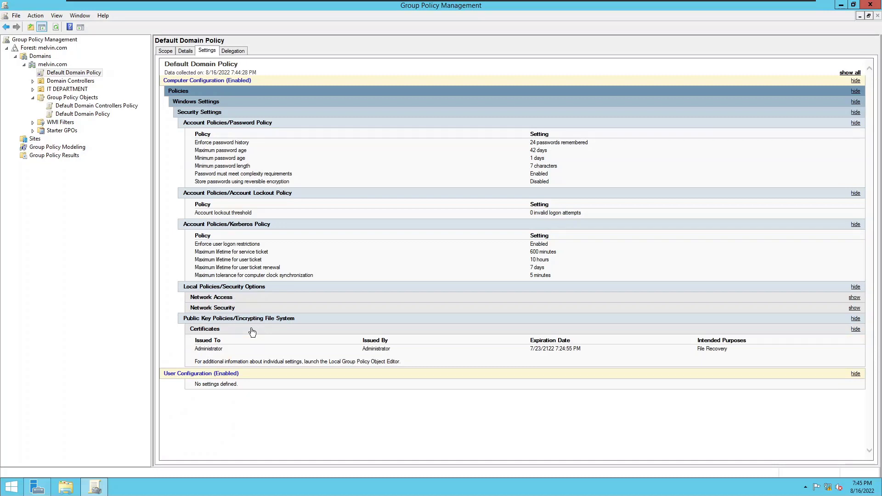
click(252, 331)
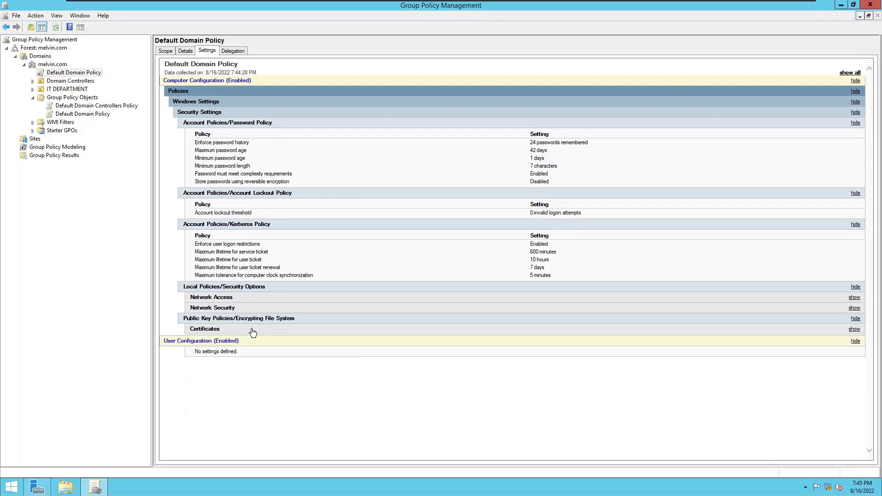
Open the Default Domain Policy for editing from its settings report and move the editor window clear of the report's section names.
right_click(334, 431)
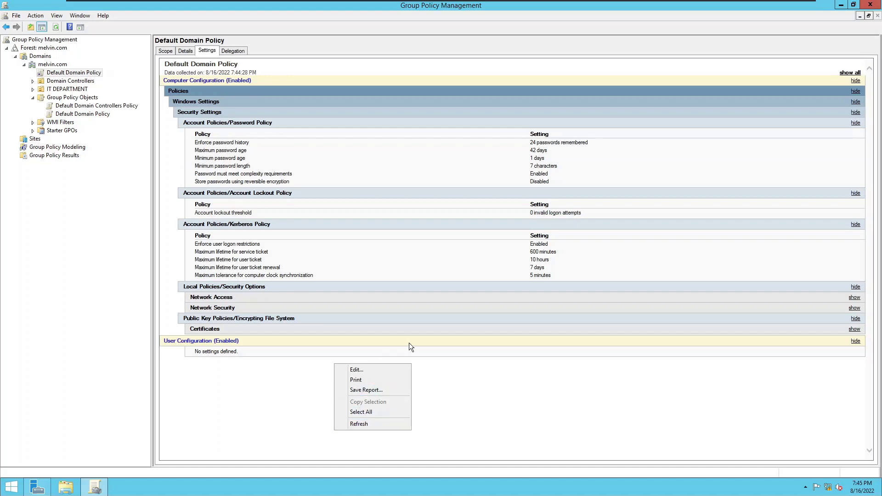
click(397, 373)
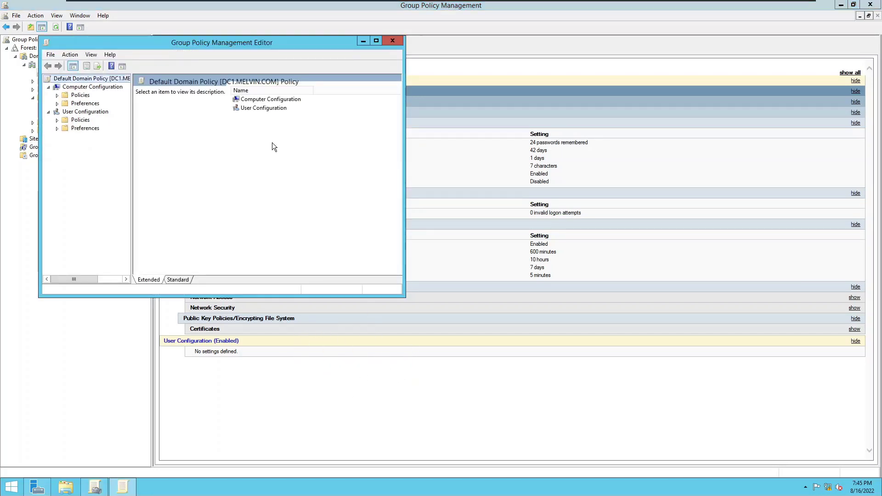
drag(184, 43, 510, 115)
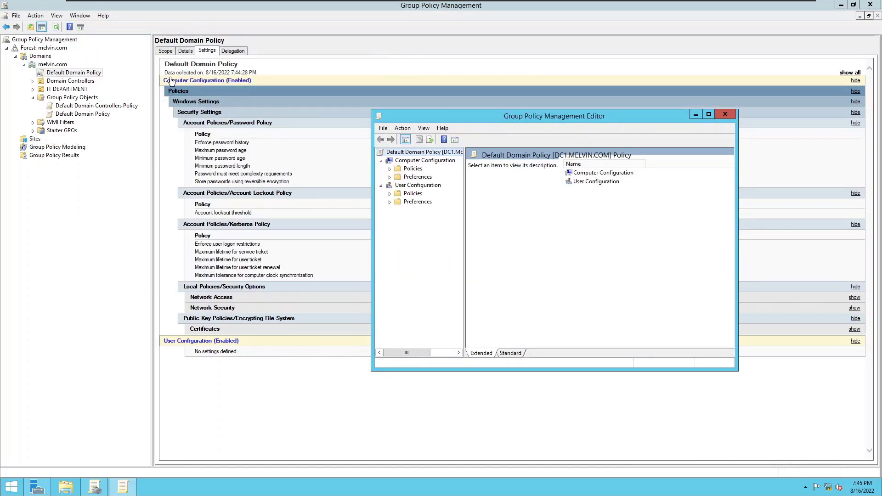
Open Computer Configuration > Policies > Windows Settings > Security Settings > Account Policies > Password Policy, with the editor window maximized.
double_click(583, 173)
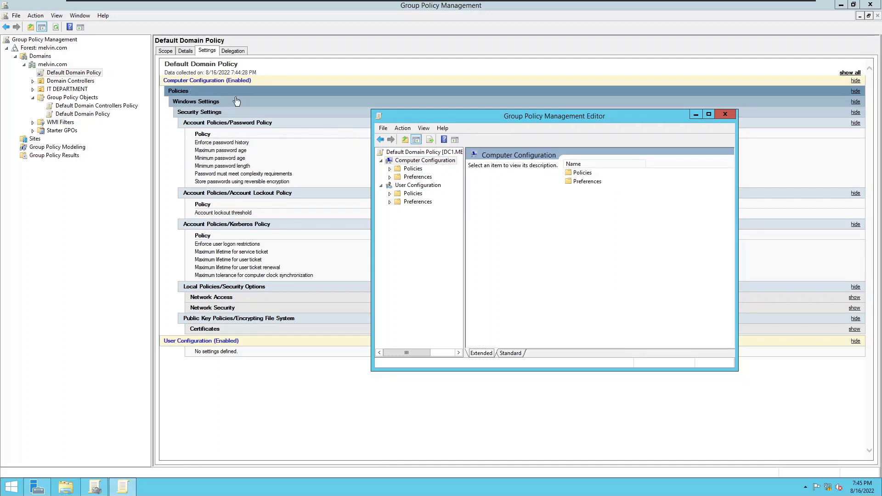
double_click(577, 174)
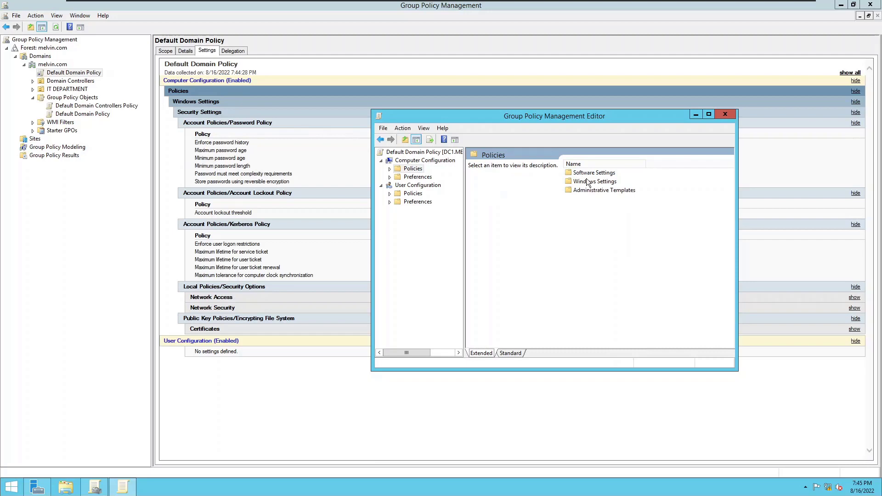
double_click(592, 182)
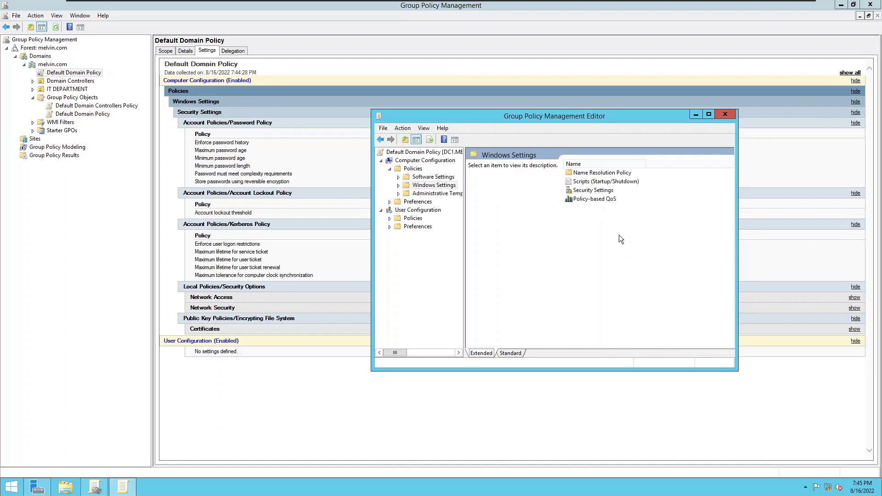
double_click(591, 190)
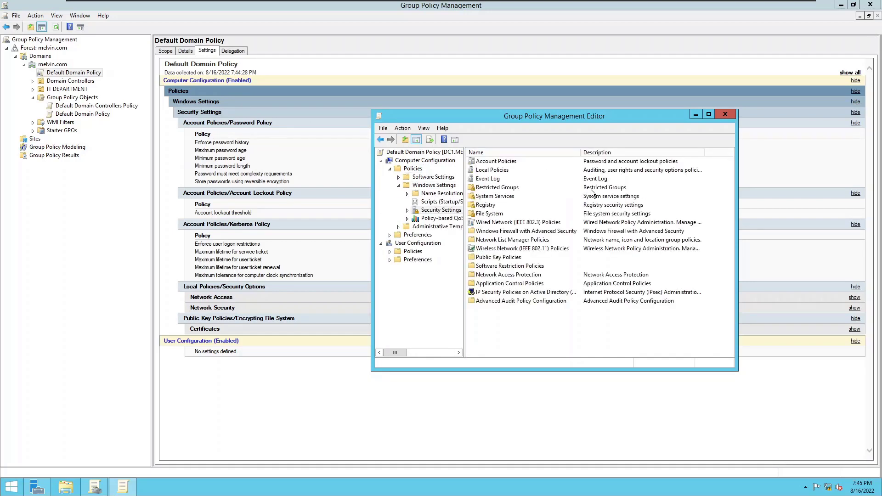
double_click(489, 163)
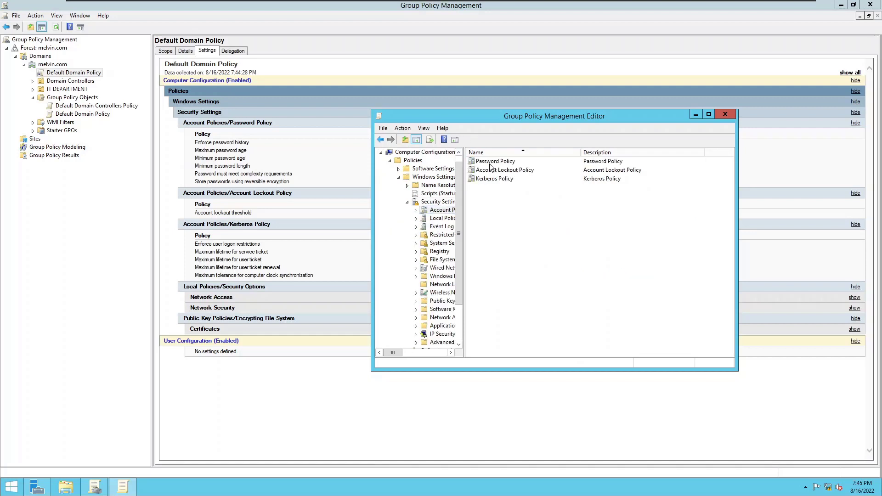
click(709, 114)
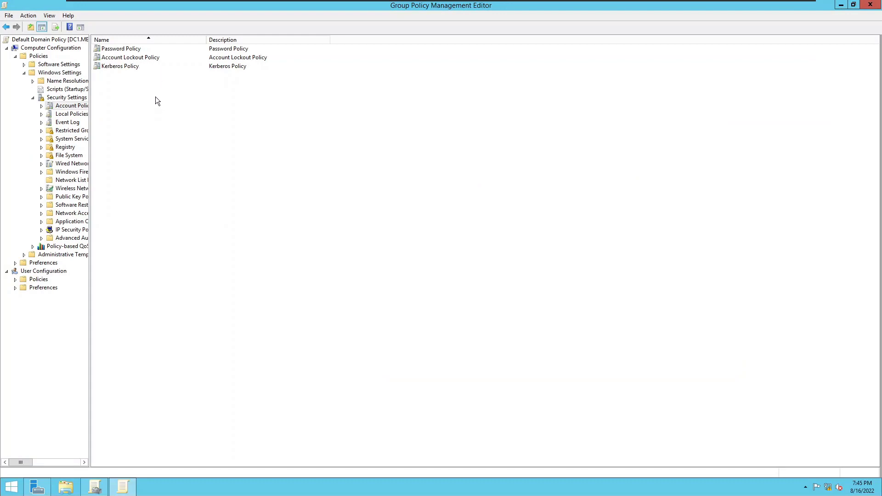
double_click(131, 48)
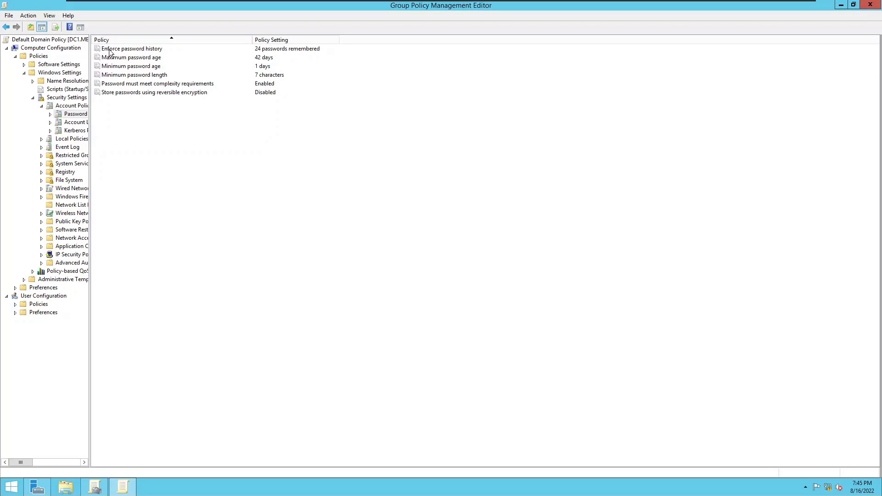
Set Enforce password history to 12 passwords remembered and apply the change.
double_click(135, 49)
drag(441, 125, 481, 122)
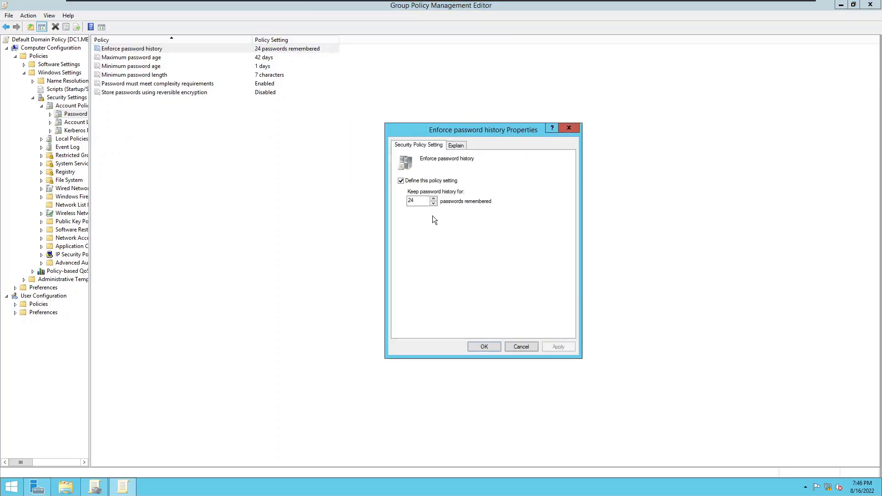
double_click(410, 200)
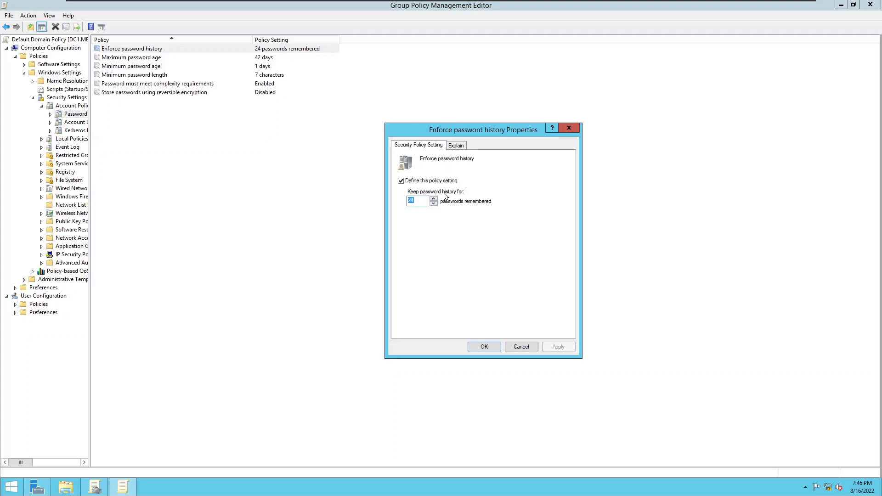
click(417, 201)
double_click(414, 201)
click(416, 200)
double_click(414, 201)
text(12)
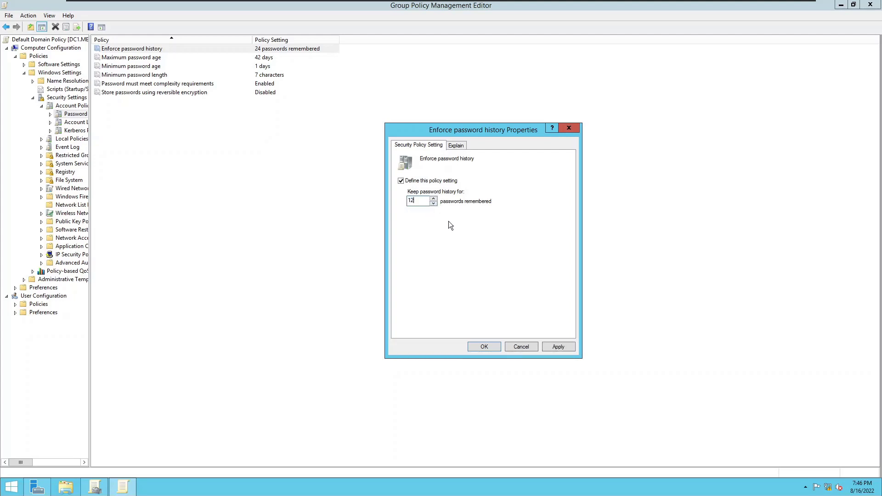
double_click(413, 200)
click(569, 345)
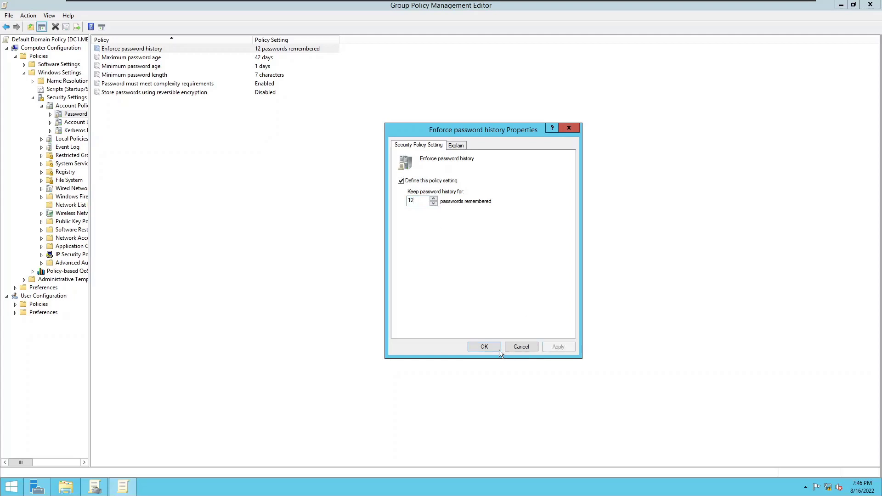
click(484, 348)
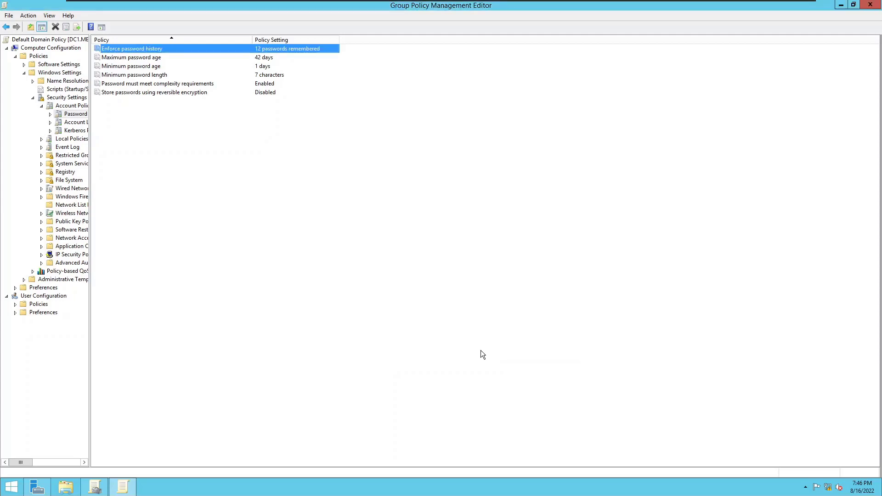
Set the Maximum password age policy so that passwords expire in 30 days.
double_click(156, 58)
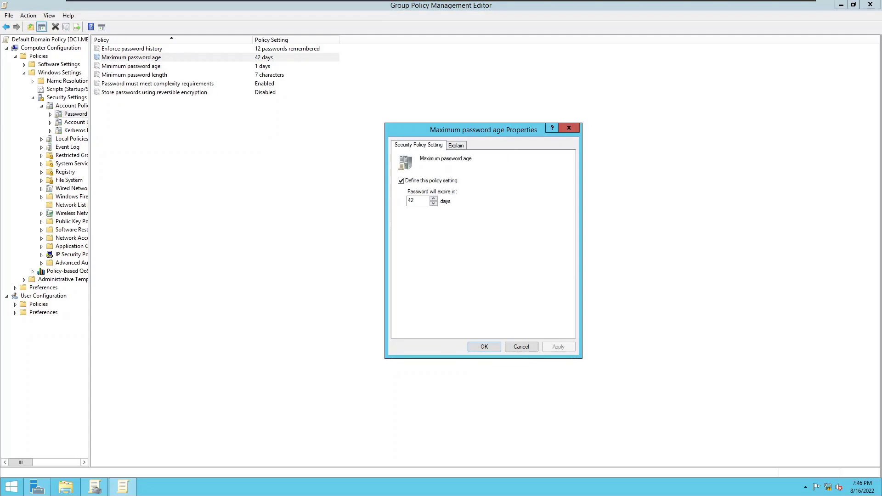
click(415, 200)
text(30)
click(479, 348)
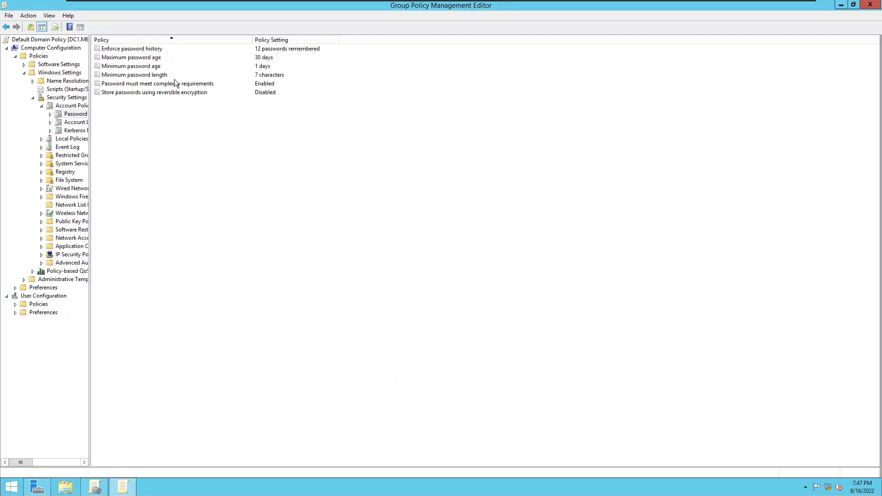
Set the Minimum password age policy so that passwords can be changed after 29 days, and apply it.
double_click(159, 67)
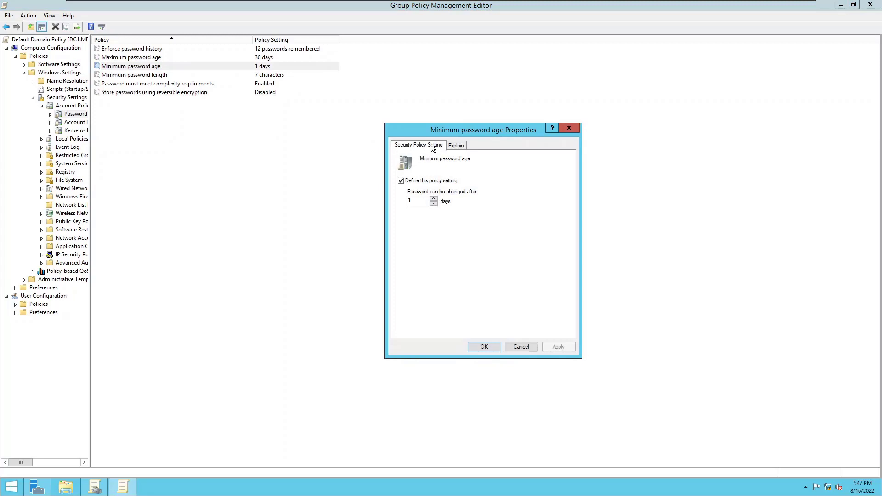
drag(442, 133, 460, 126)
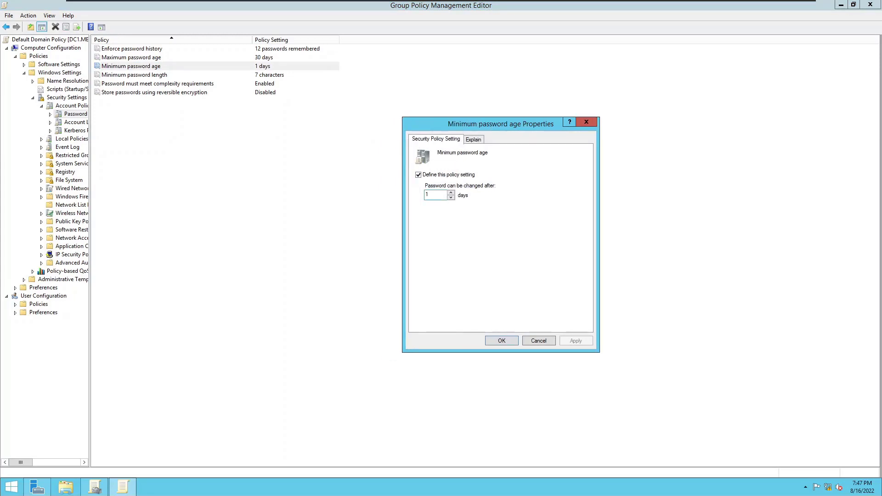
key(Tab)
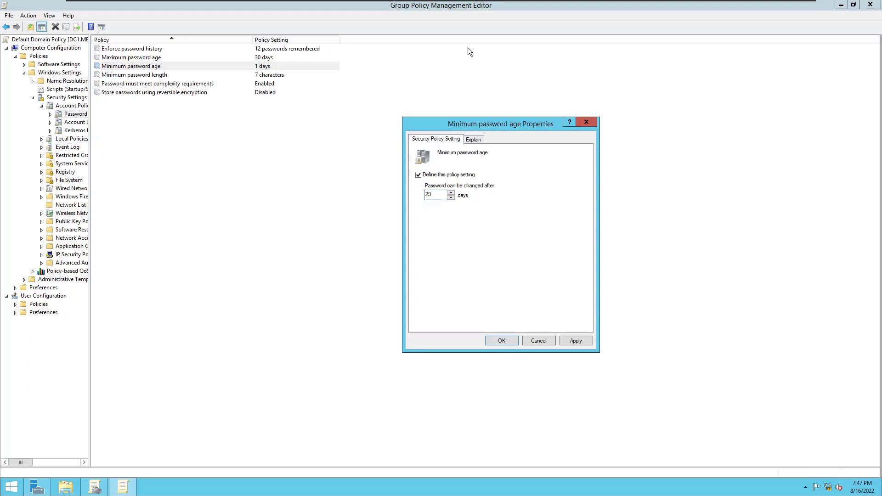
key(shift+Left)
click(578, 342)
click(495, 341)
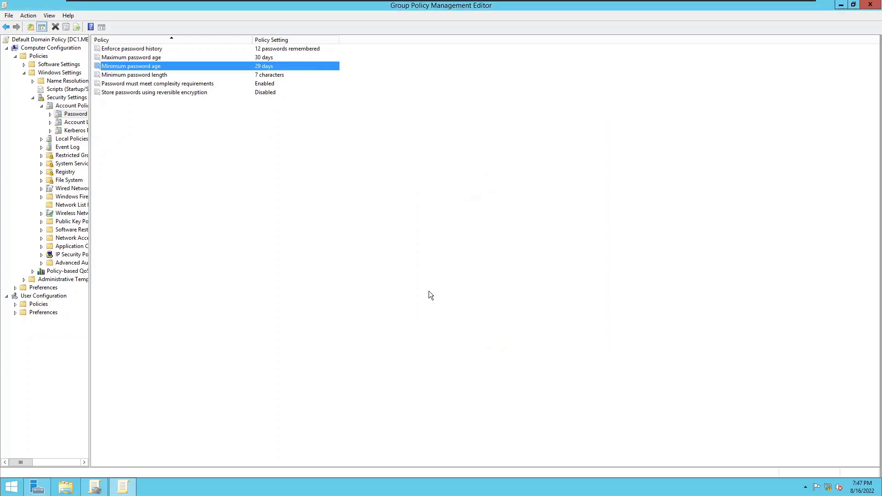
Set the Minimum password length policy to at least 10 characters and apply it.
double_click(163, 75)
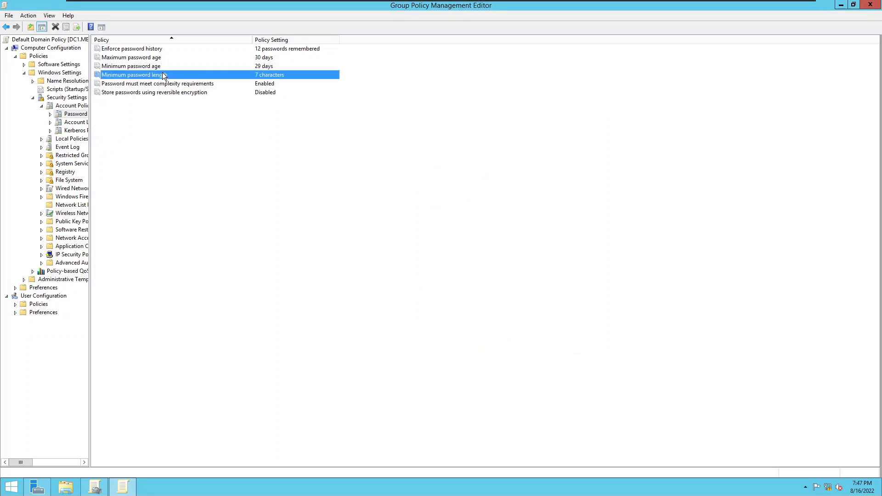
drag(435, 128, 474, 114)
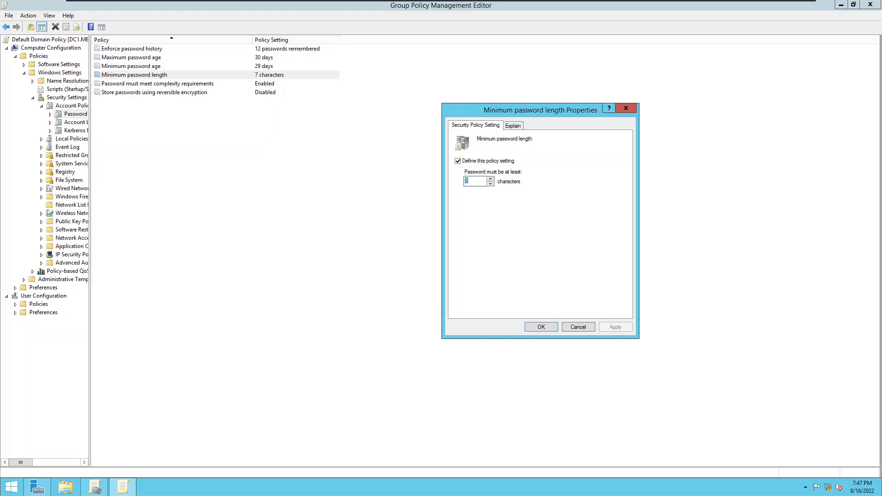
text(10)
click(606, 326)
click(539, 328)
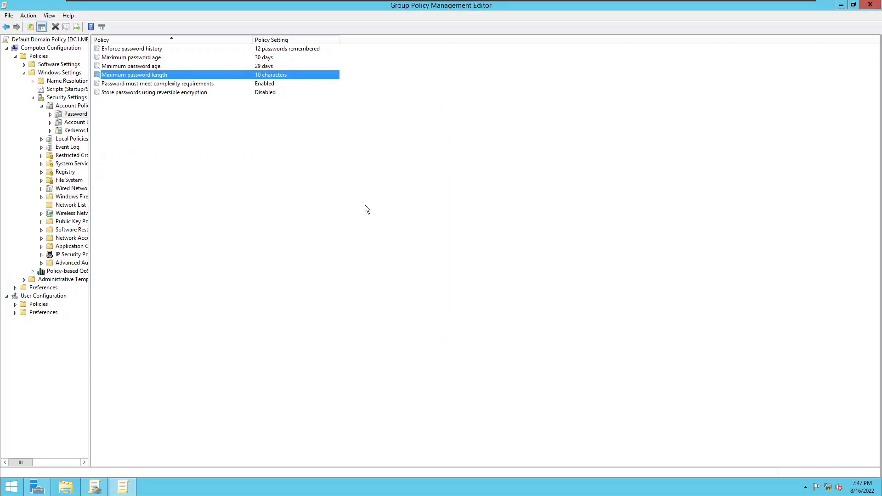
Open the properties of the Password must meet complexity requirements policy and display its explanation.
double_click(160, 85)
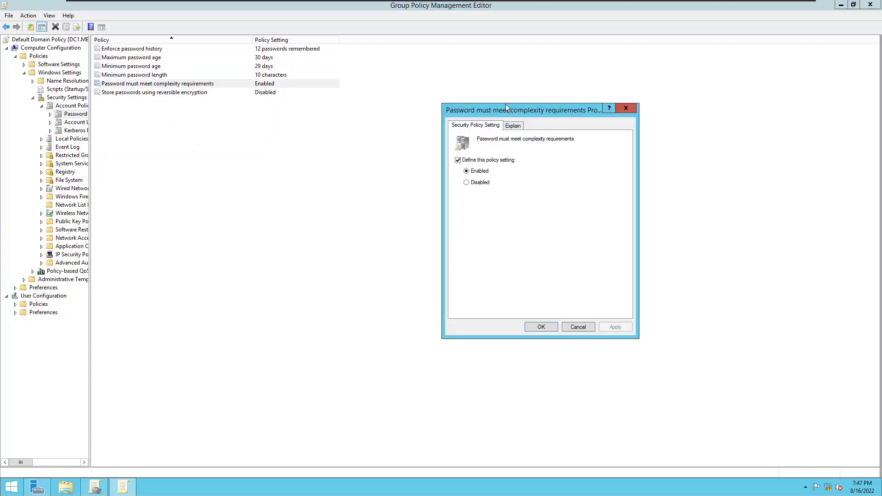
drag(521, 114, 563, 106)
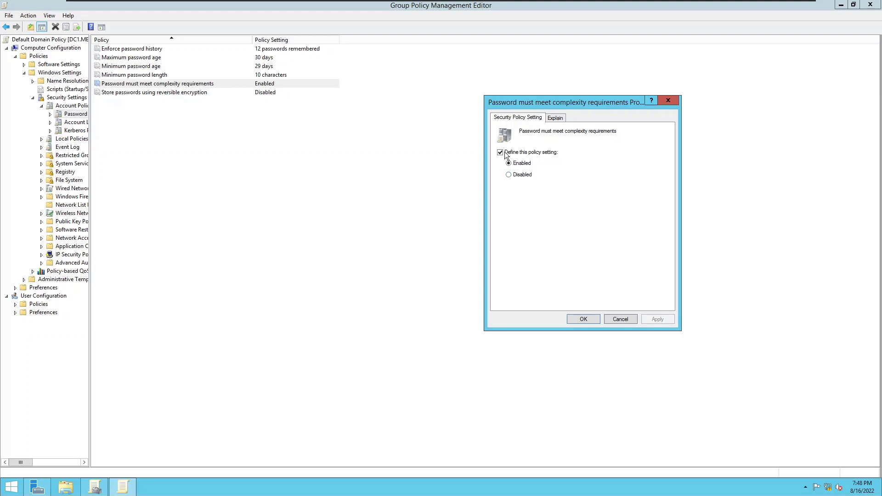
click(555, 118)
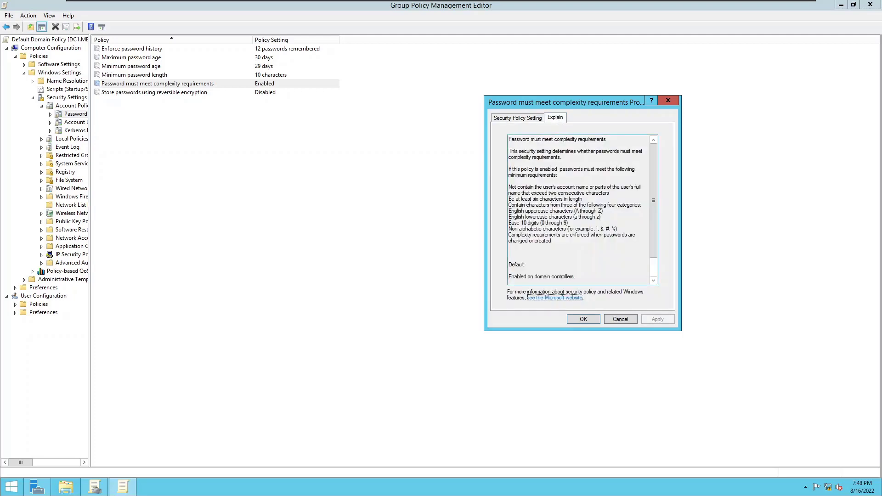
Read the character category rules in the complexity requirements explanation, return to the policy setting and close the properties.
drag(604, 229, 599, 211)
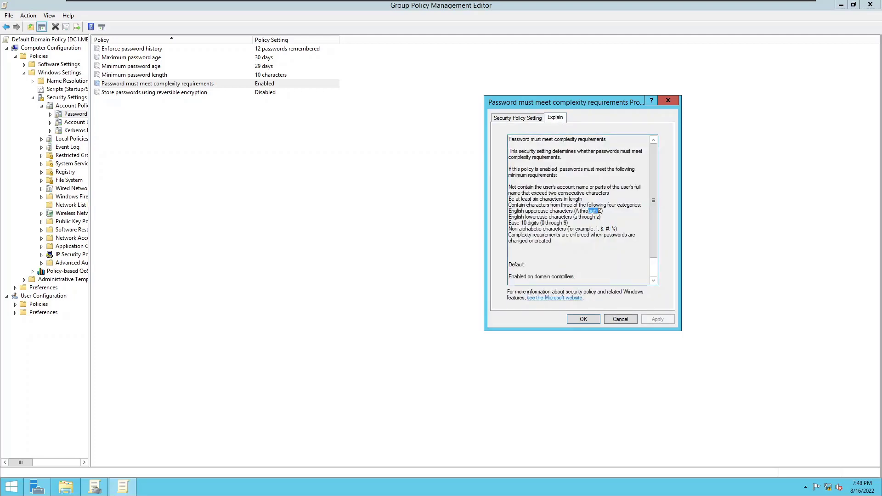
drag(521, 223, 535, 223)
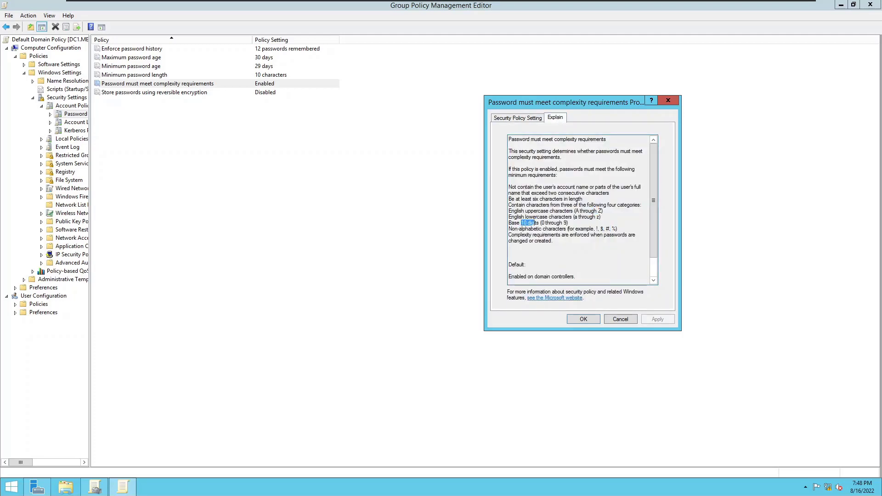
click(506, 118)
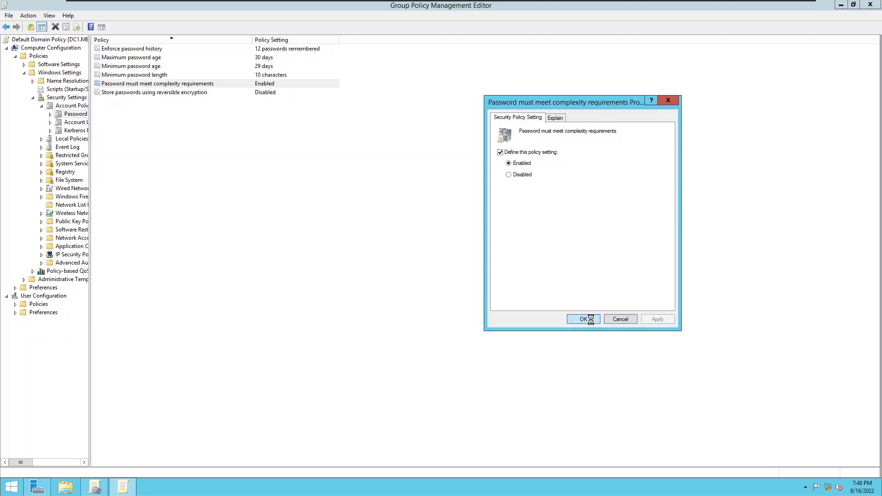
click(379, 258)
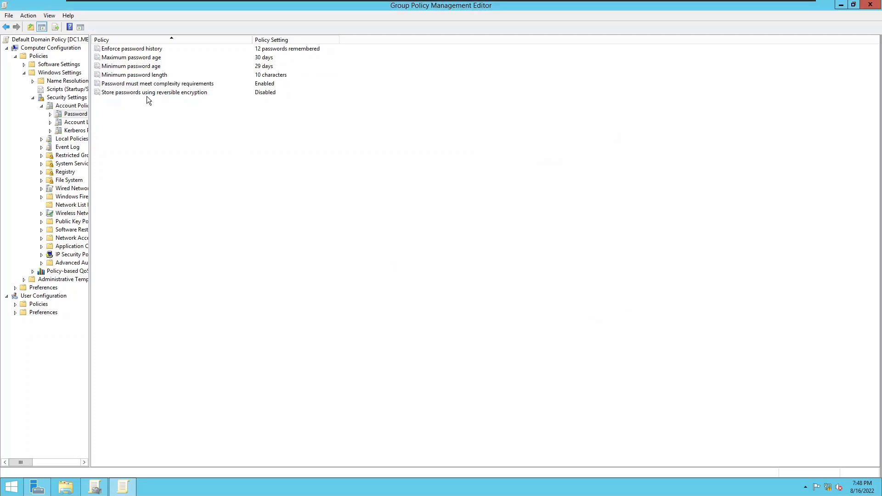
Inspect the options of the Store passwords using reversible encryption policy and cancel its properties dialog.
double_click(195, 94)
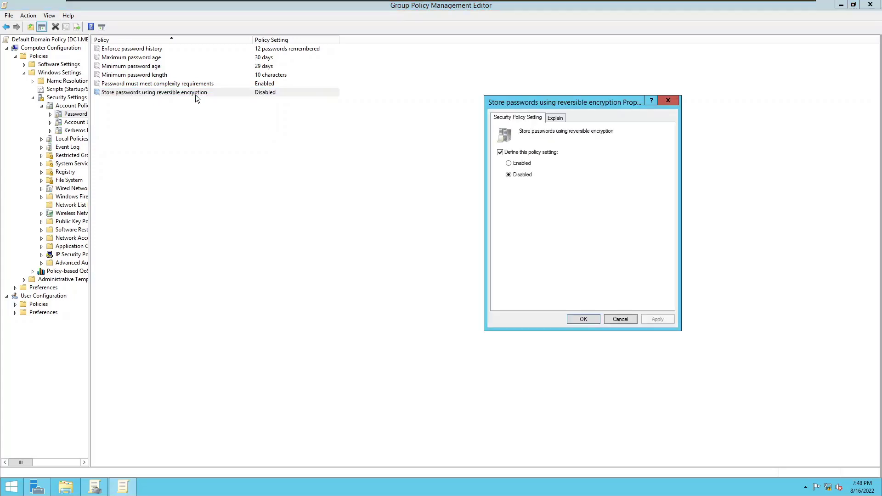
click(515, 165)
drag(590, 100, 594, 95)
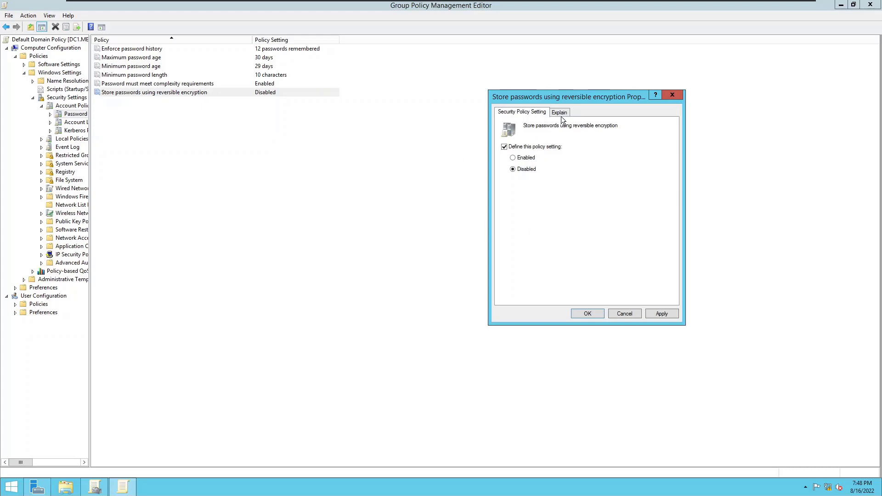
click(622, 313)
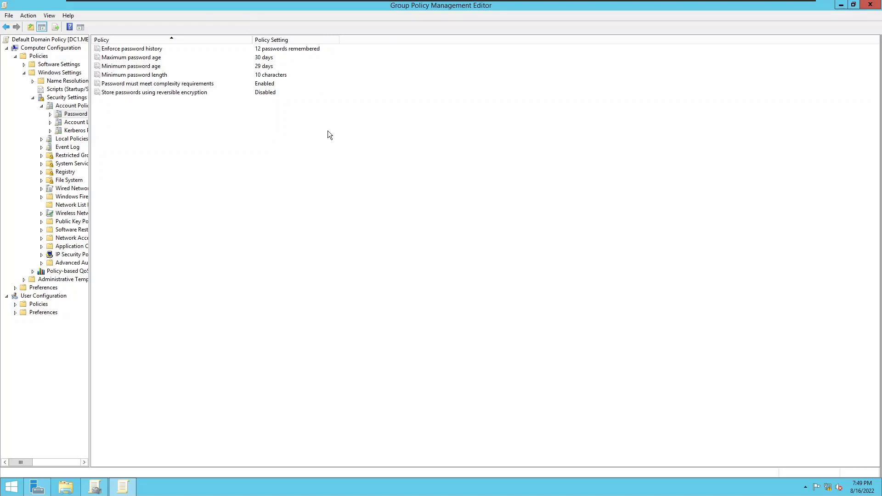
Define the Account lockout duration policy as 15 minutes, accepting the suggested 5 invalid logon attempts and 15-minute counter reset.
click(79, 122)
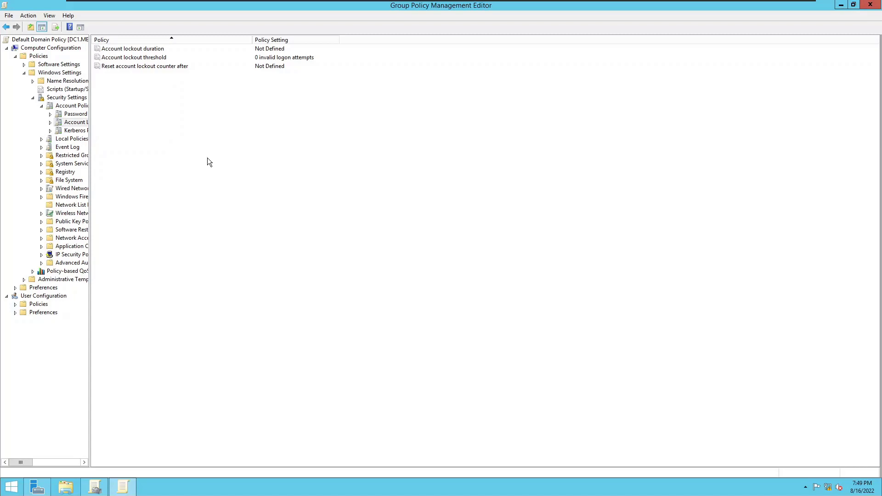
double_click(115, 49)
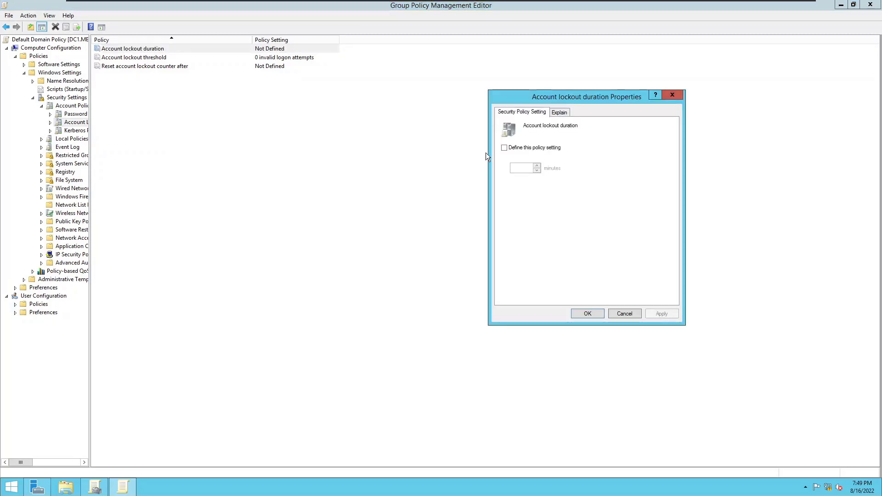
click(519, 148)
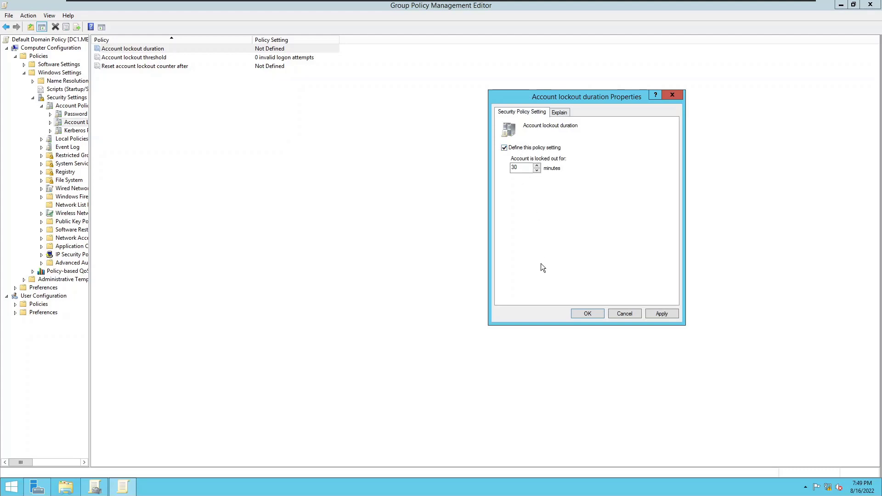
key(Tab)
text(15)
click(669, 313)
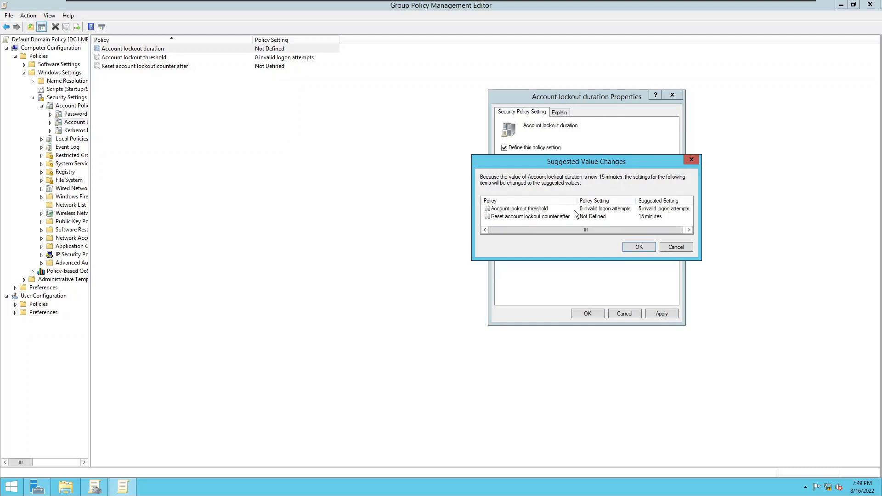
drag(543, 163, 638, 117)
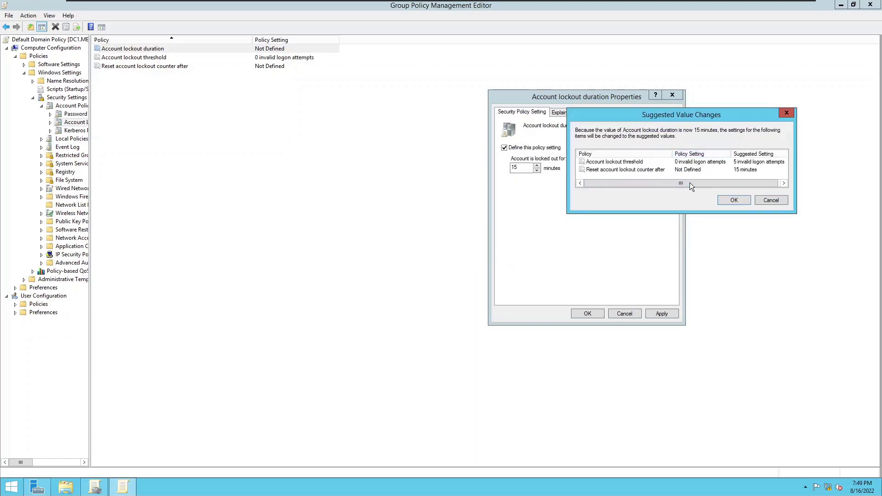
drag(690, 183, 746, 173)
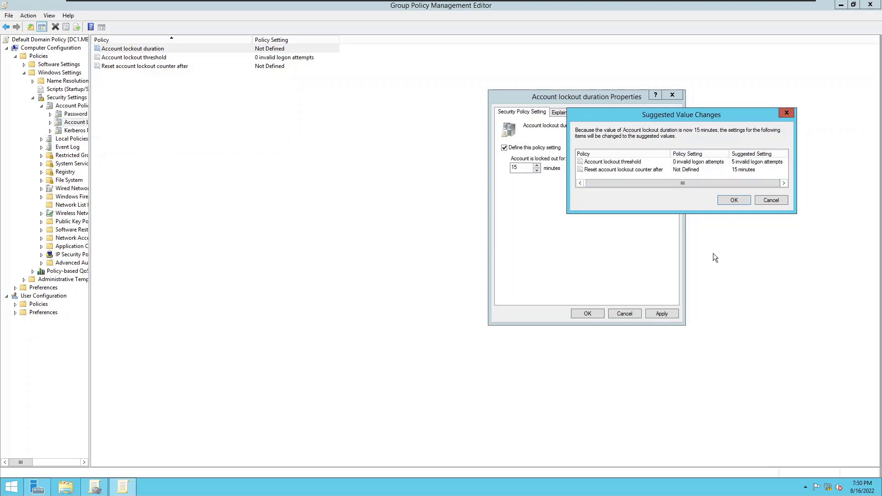
click(729, 199)
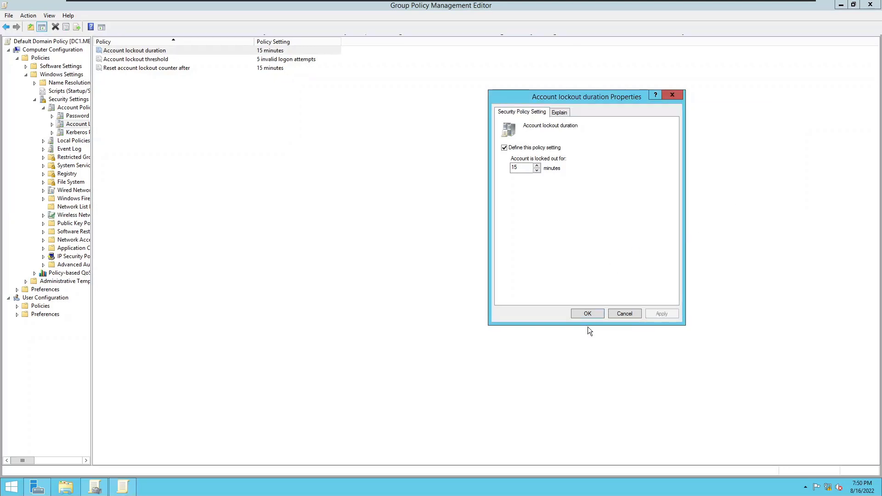
click(588, 313)
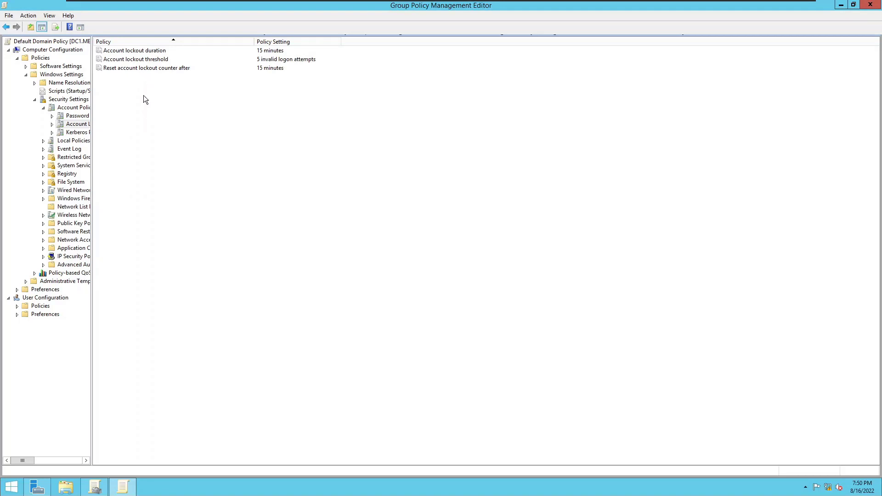
Set the Account lockout threshold policy to 3 invalid logon attempts and apply it.
double_click(137, 60)
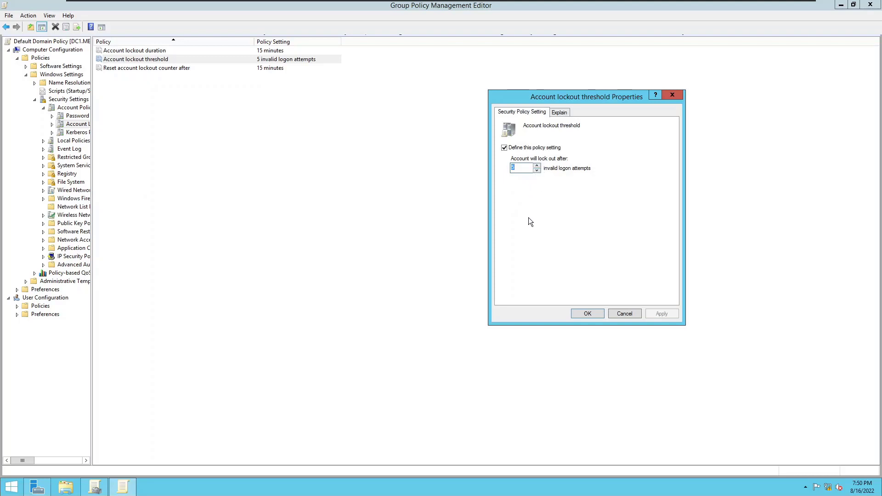
click(521, 167)
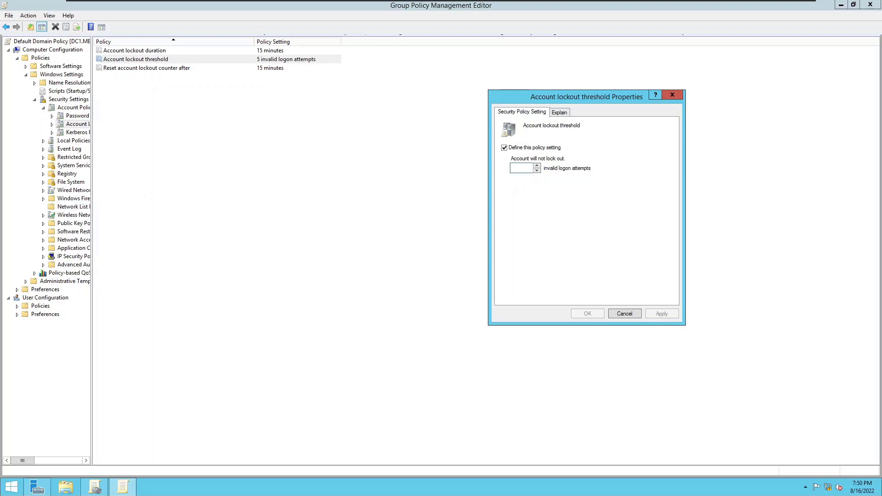
text(3)
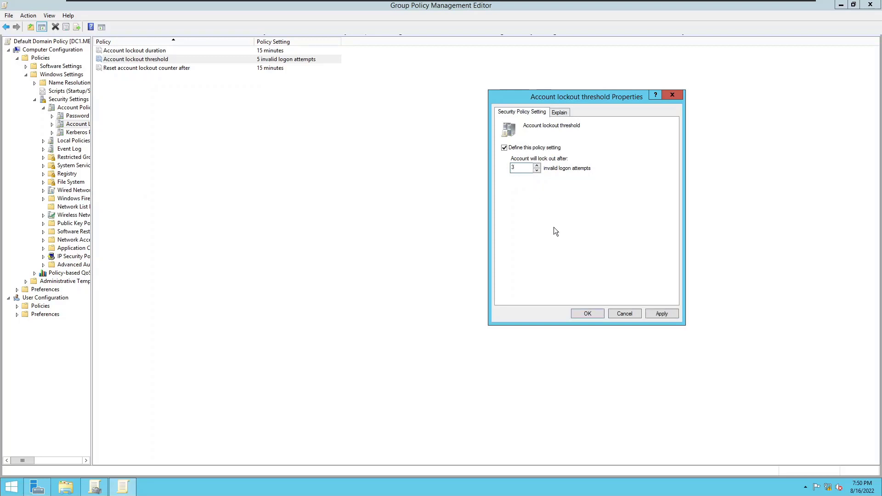
click(668, 311)
click(588, 313)
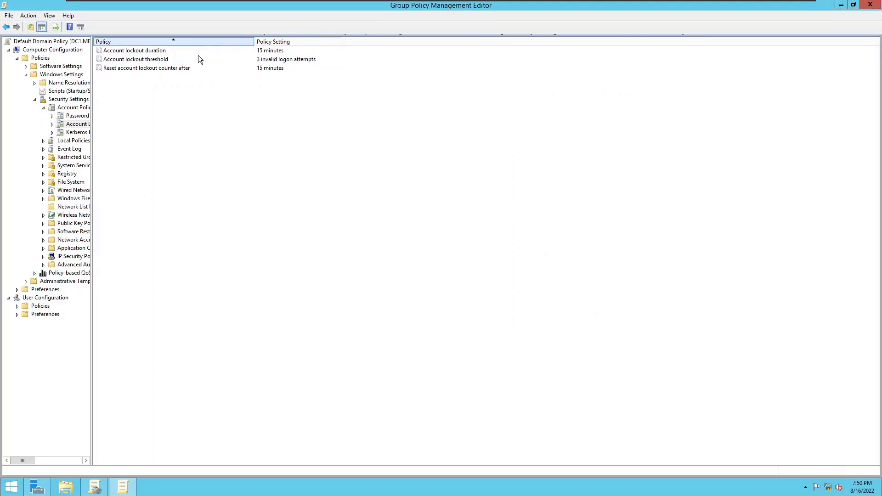
Check the properties of the Reset account lockout counter after policy and close the Group Policy Management Editor.
double_click(164, 68)
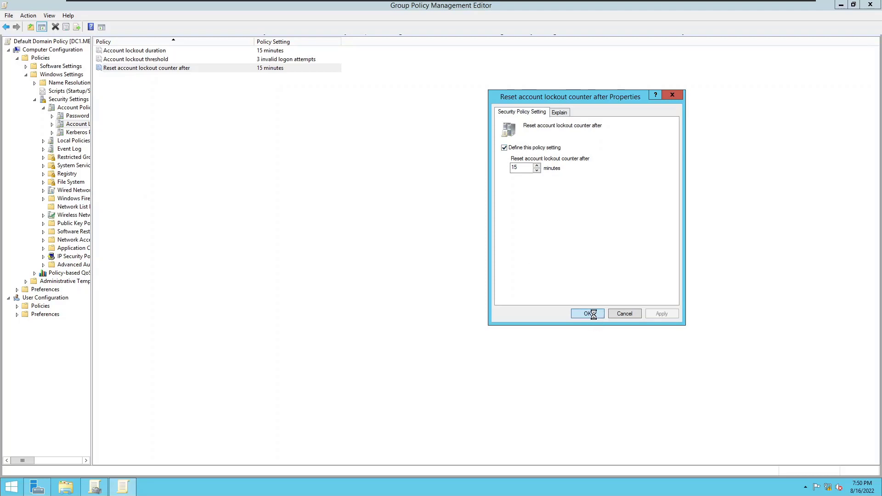
click(202, 189)
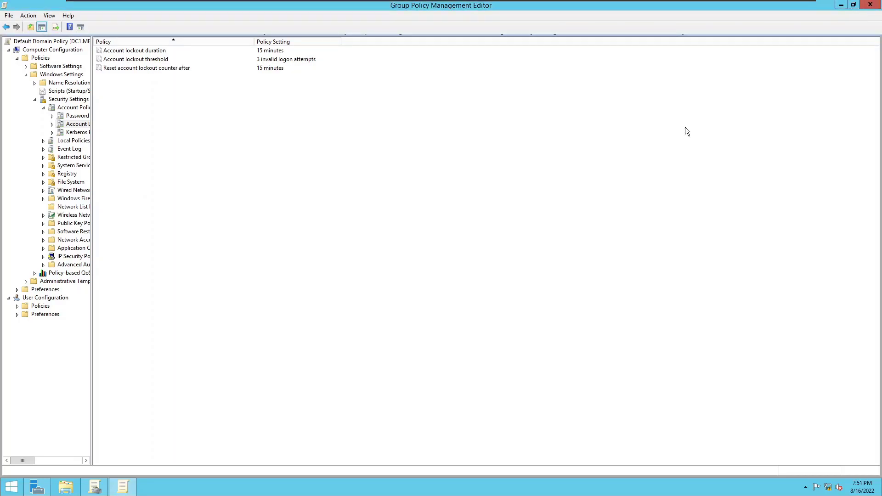
click(871, 6)
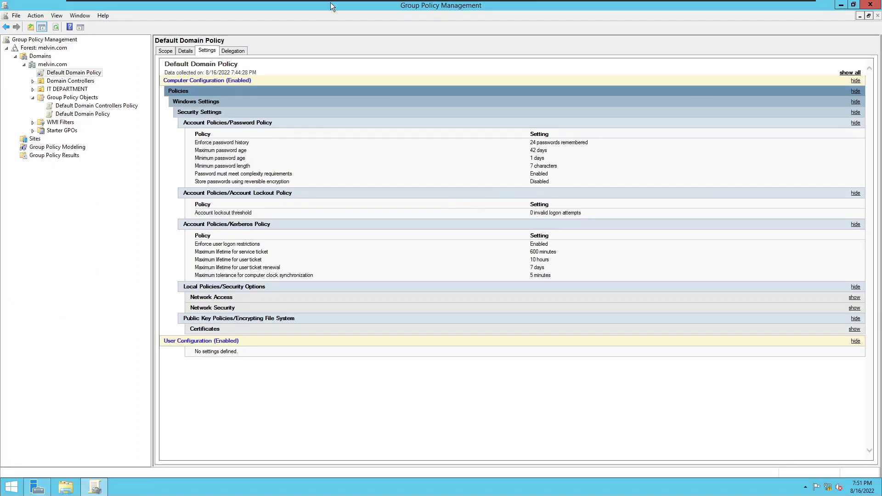
Refresh the Default Domain Policy settings report and expand its Password Policy and Account Lockout Policy sections under Security Settings.
click(58, 27)
click(507, 261)
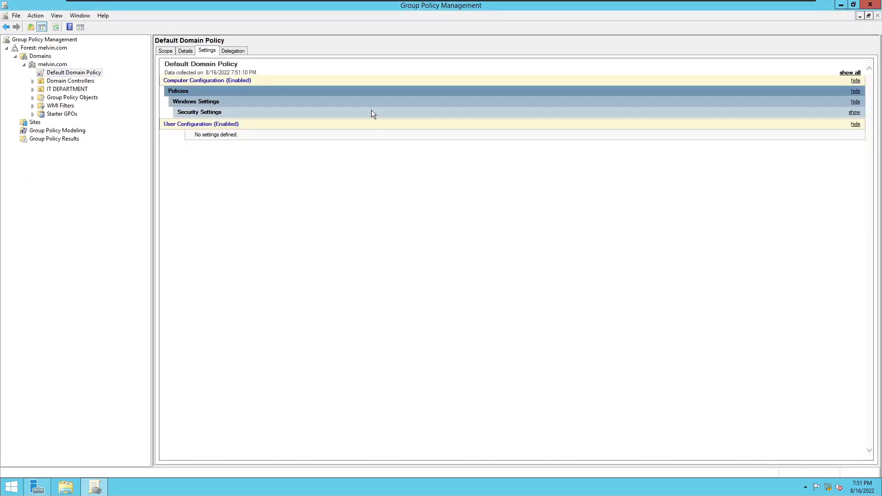
click(190, 115)
click(234, 123)
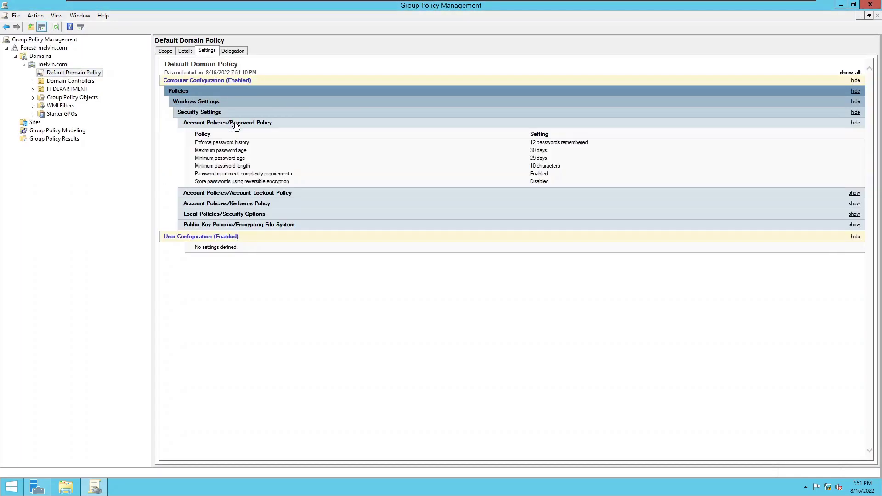
click(393, 195)
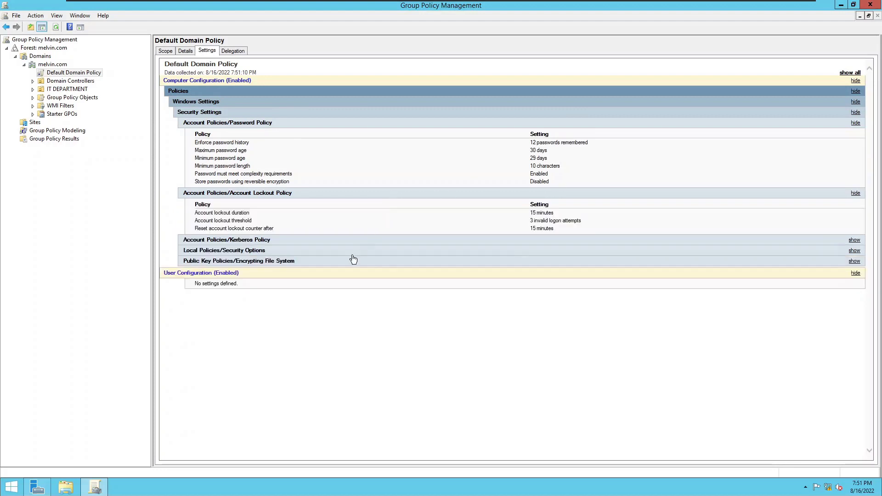
Force a group policy update by running gpupdate/force in Command Prompt, and close the window once it completes.
key(super+r)
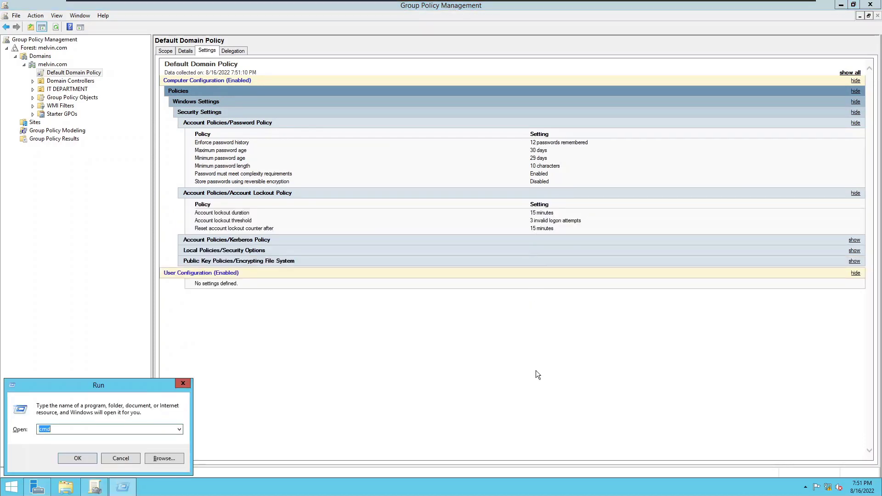
key(Return)
text(gpi)
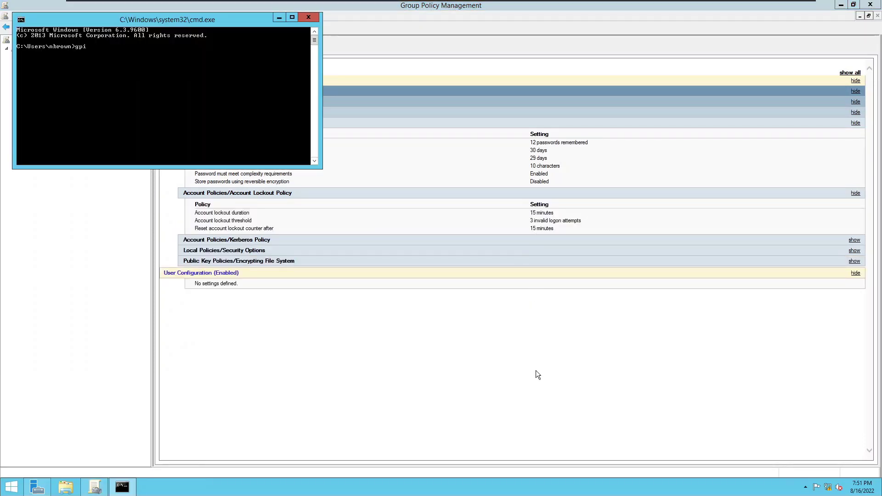
text(update/force)
key(Return)
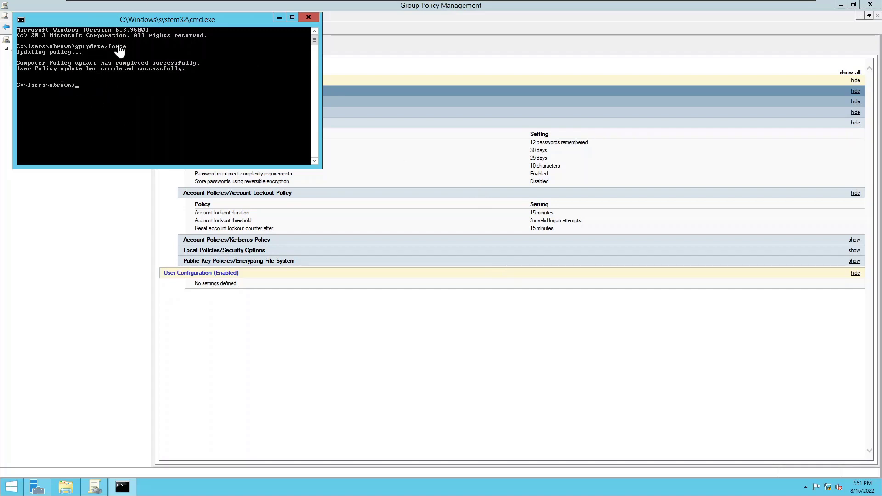
click(306, 18)
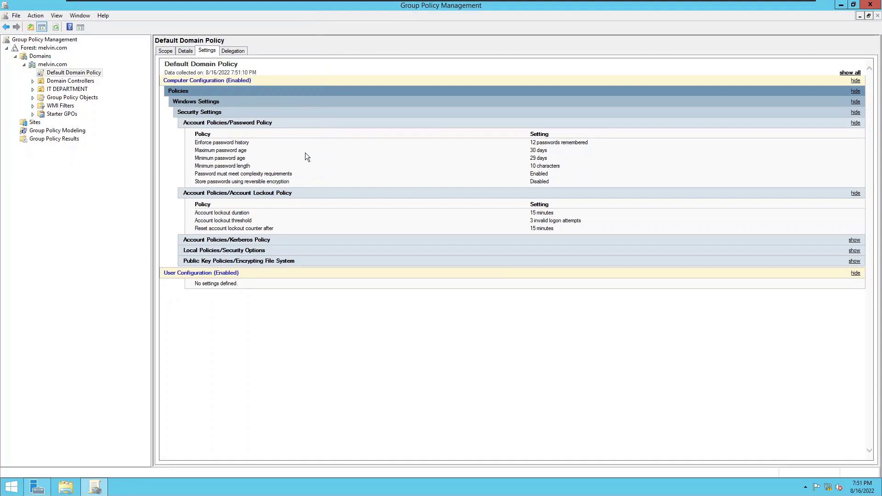